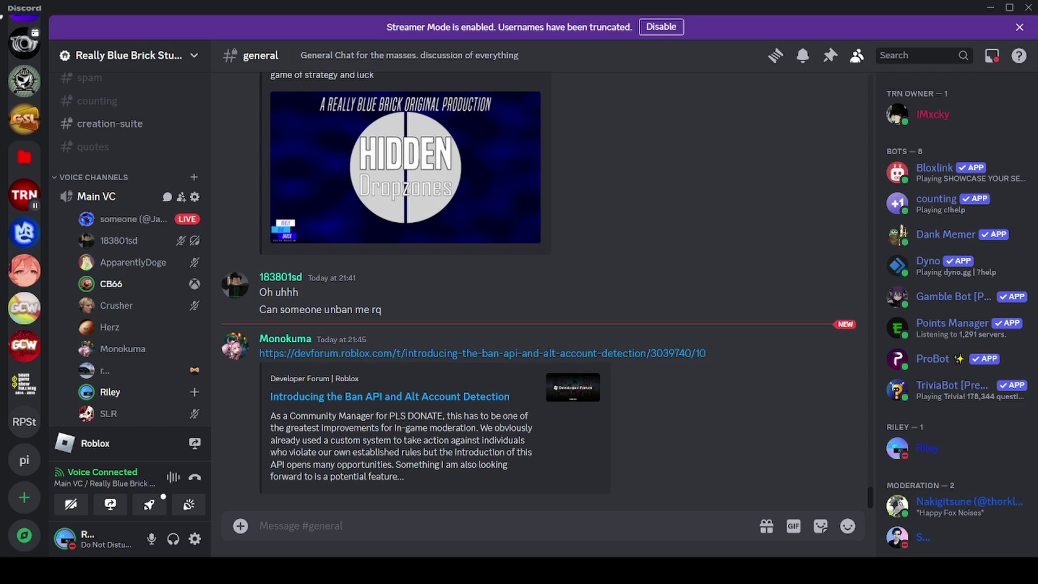
Start the scheduled event Hidden Dropzones Season 5 Episode 14 from the server's events list and confirm it
scroll(109, 281, "down", 2)
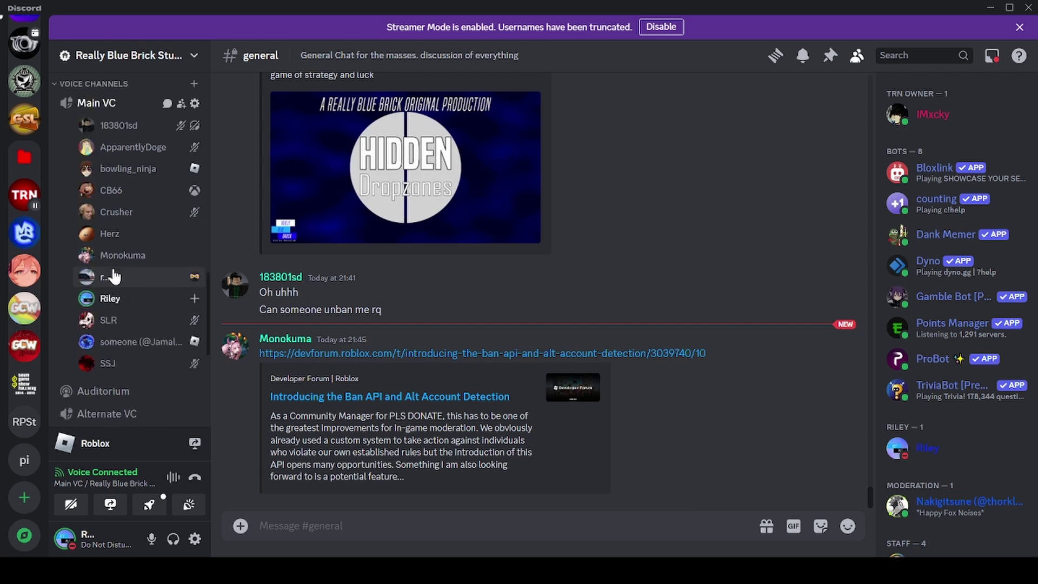
scroll(105, 281, "up", 2)
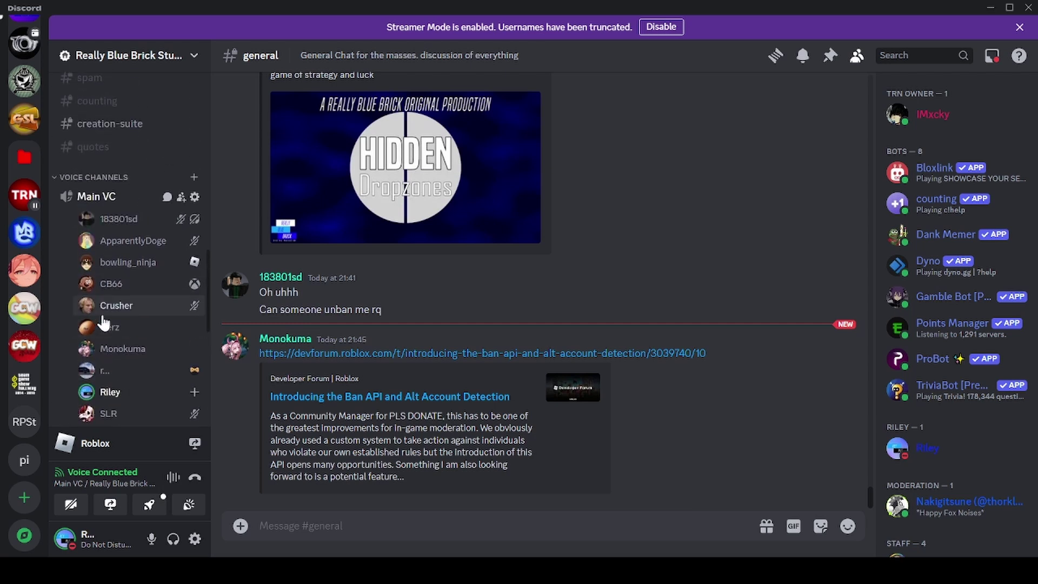
scroll(104, 322, "up", 7)
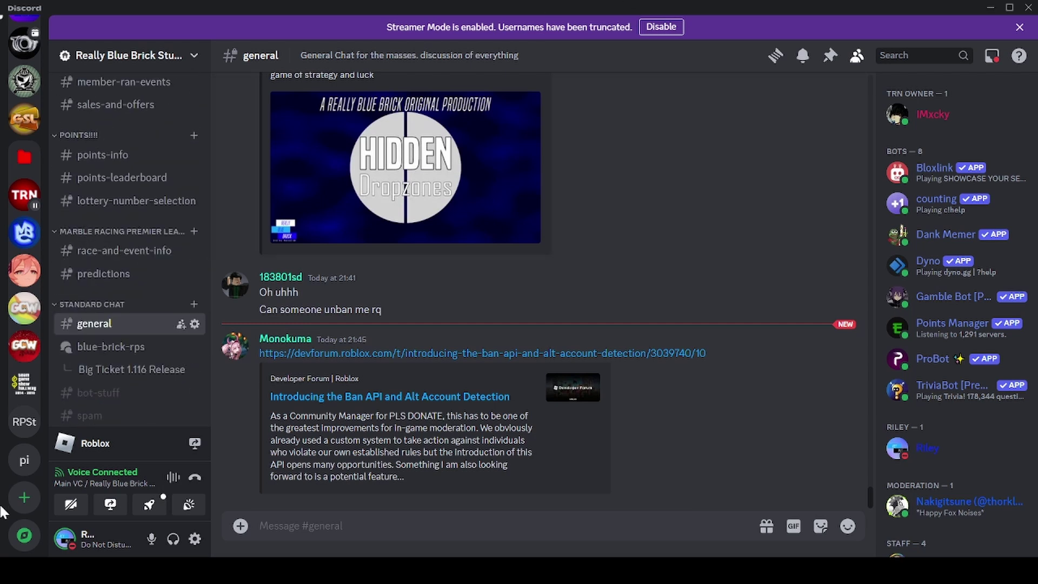
scroll(32, 395, "up", 2)
scroll(68, 341, "up", 3)
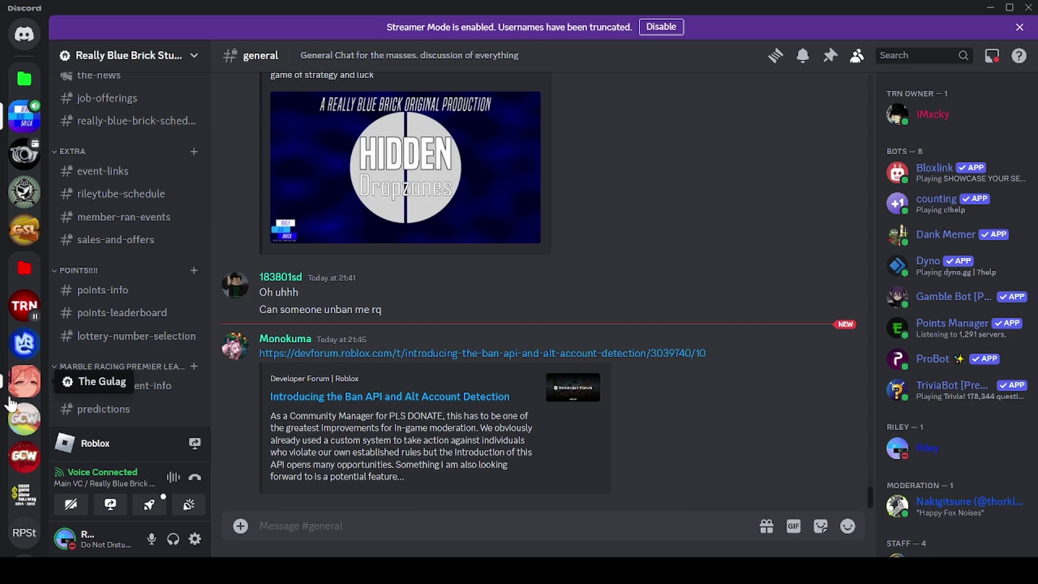
scroll(149, 322, "up", 5)
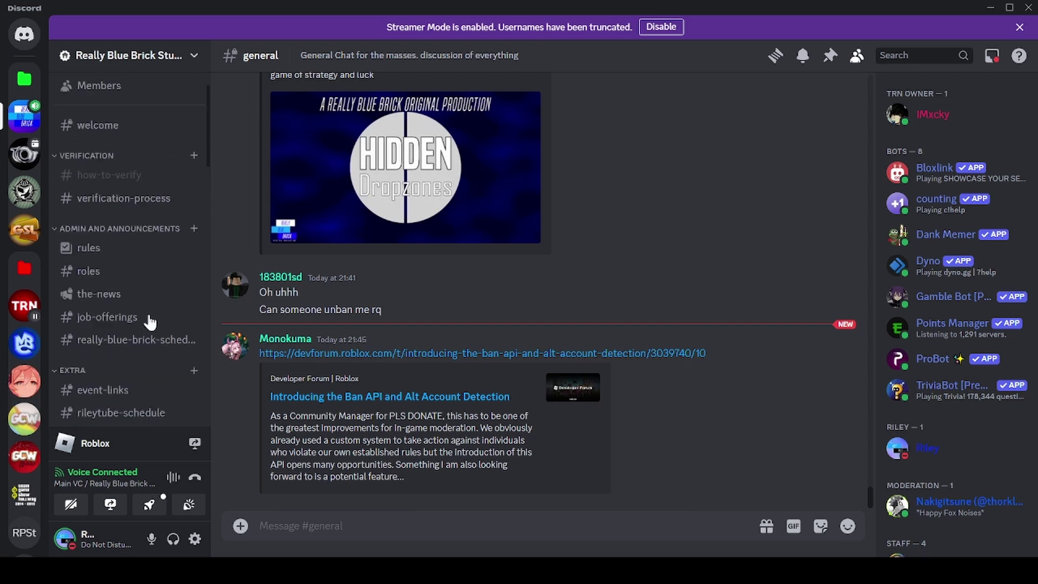
scroll(144, 327, "up", 1)
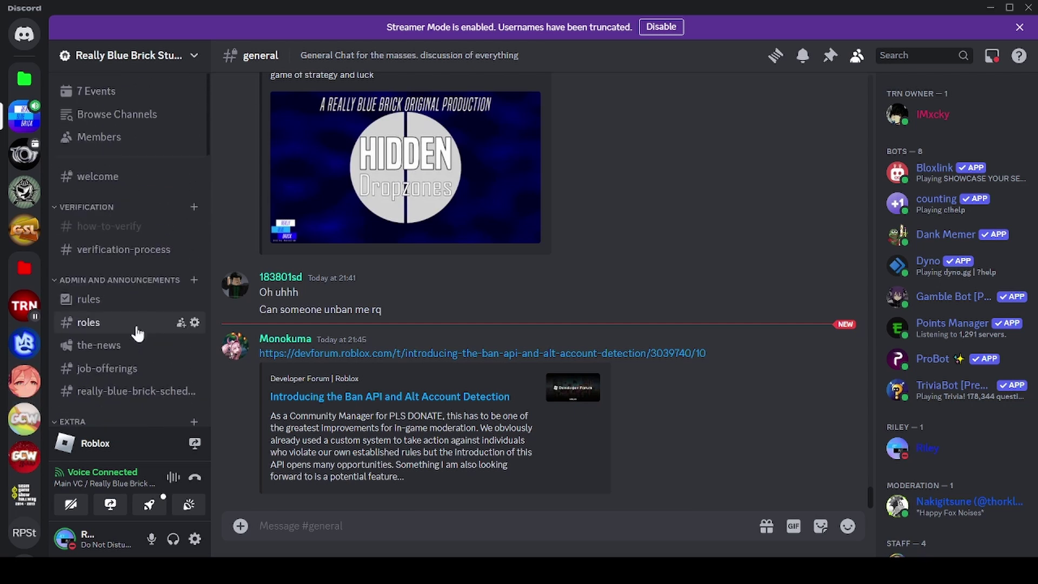
left_click(95, 90)
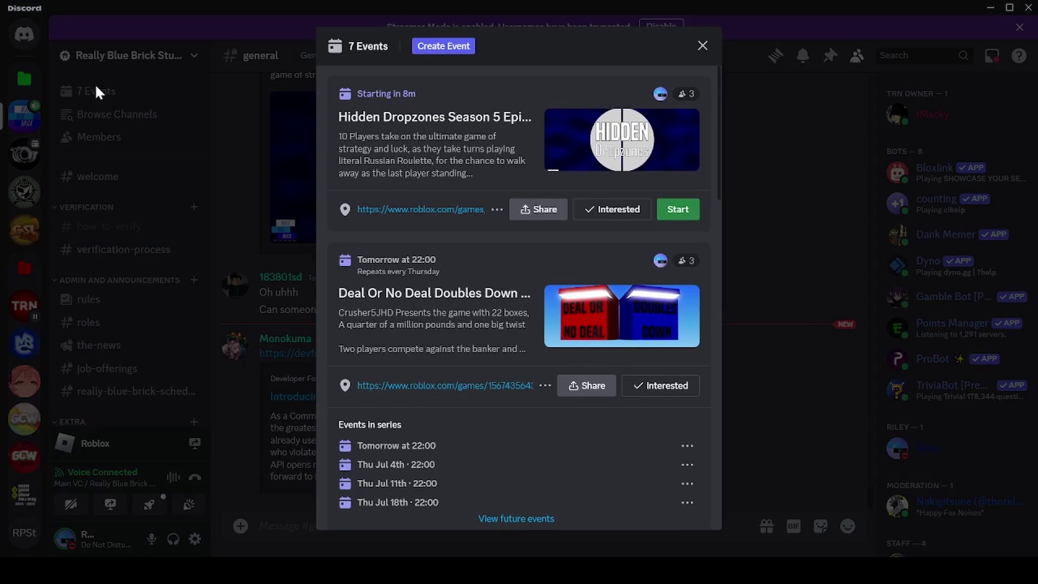
left_click(676, 208)
left_click(601, 444)
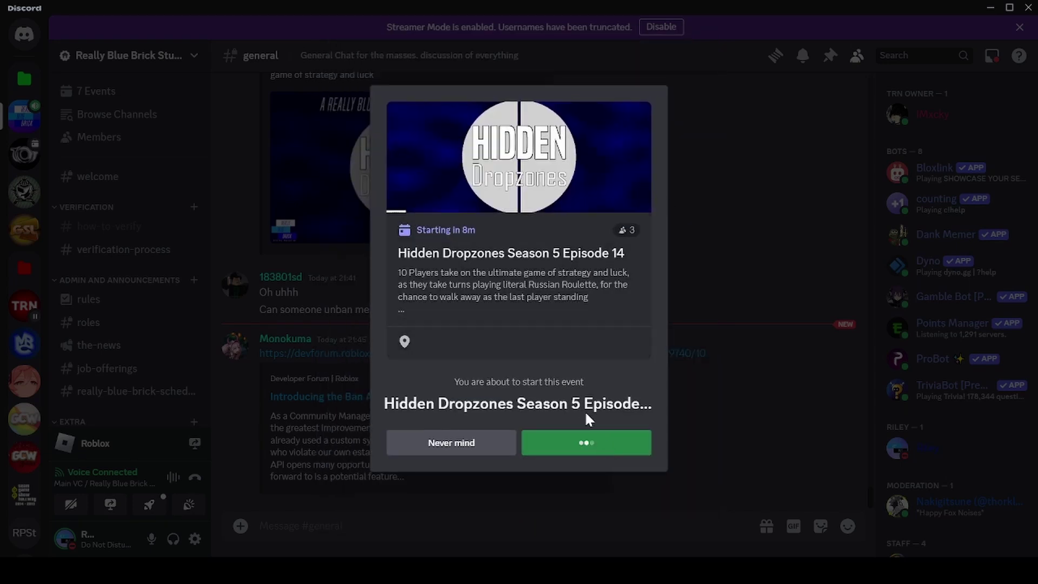
Open the the-news channel and look through the server's upcoming scheduled events
scroll(145, 262, "down", 1)
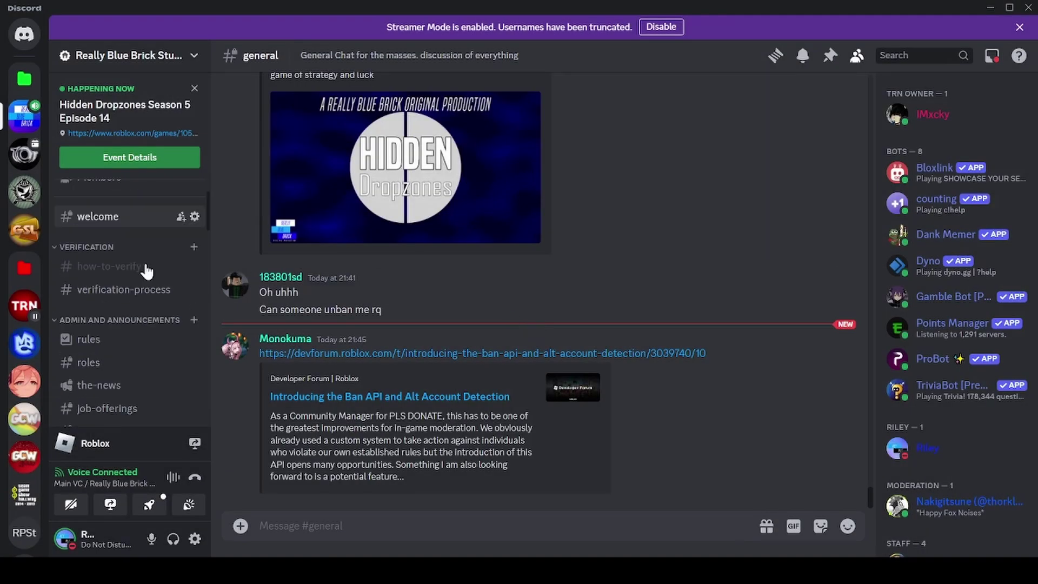
left_click(99, 385)
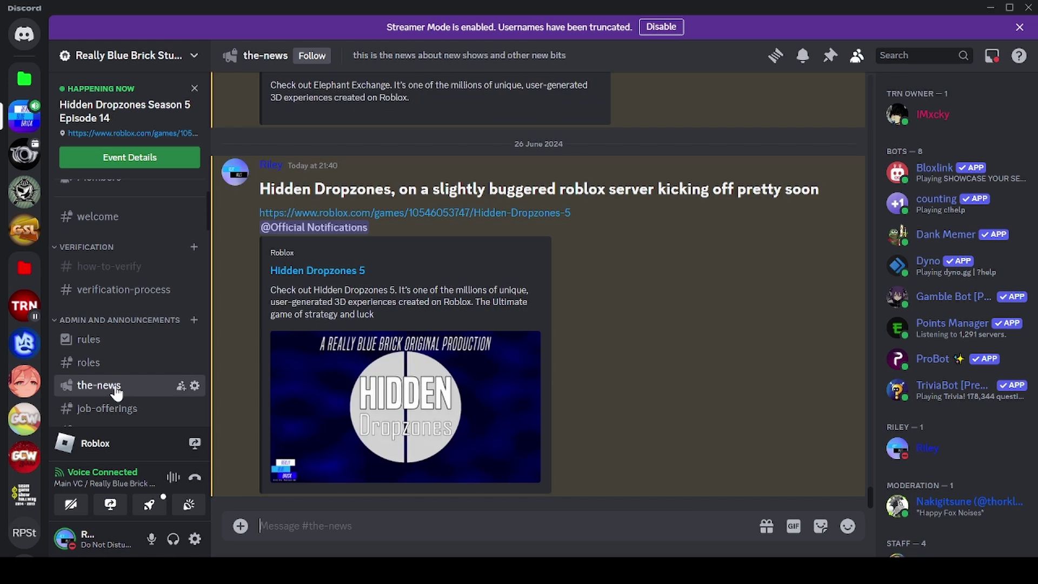
scroll(117, 351, "up", 1)
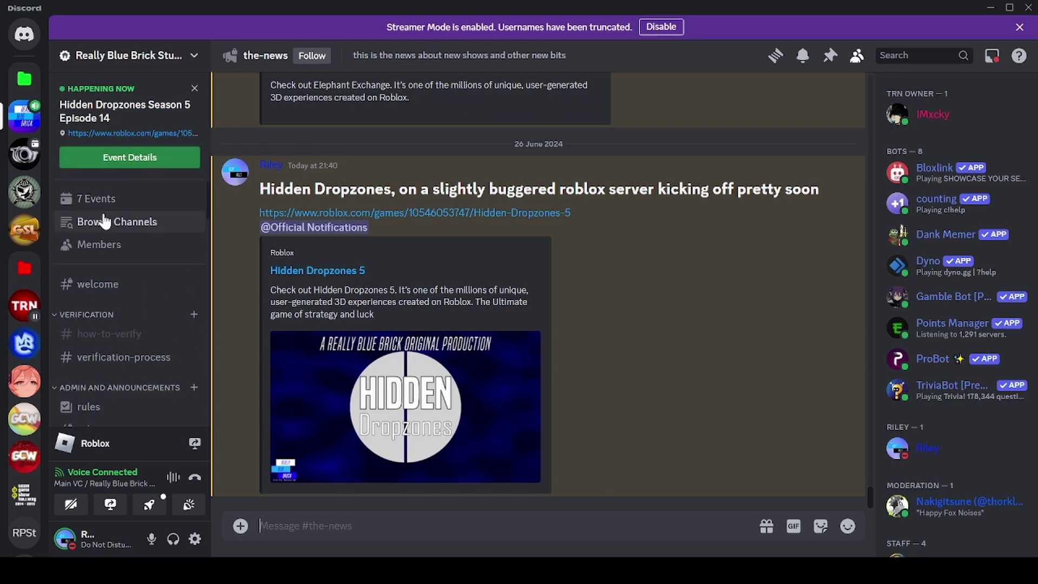
left_click(125, 201)
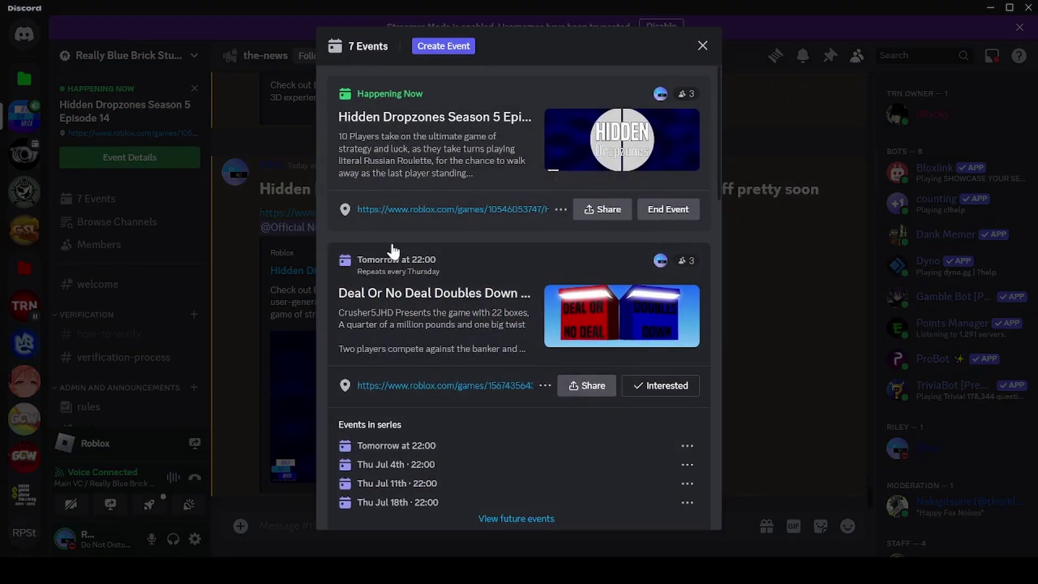
scroll(395, 249, "down", 5)
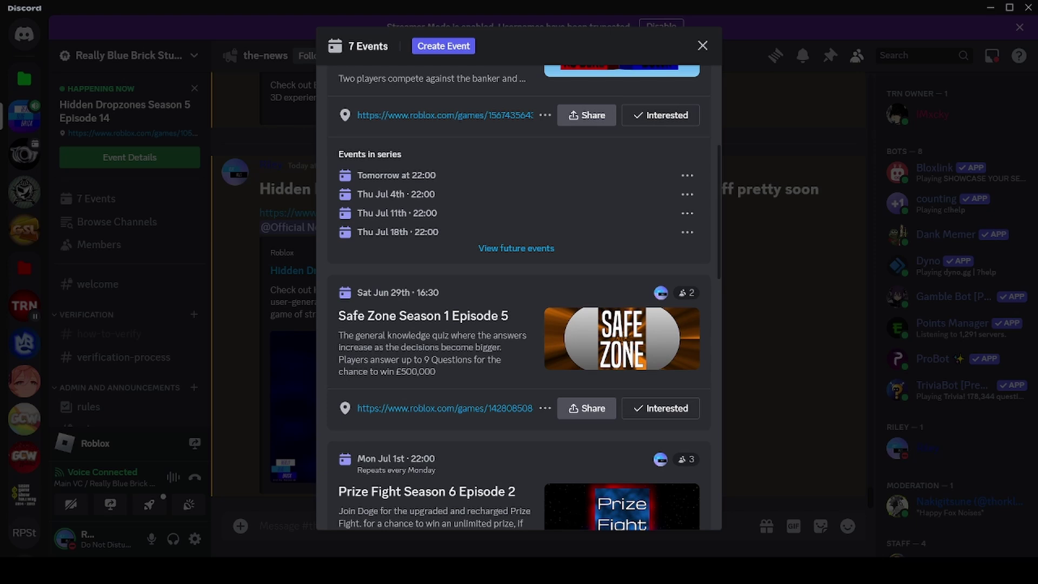
left_click(77, 224)
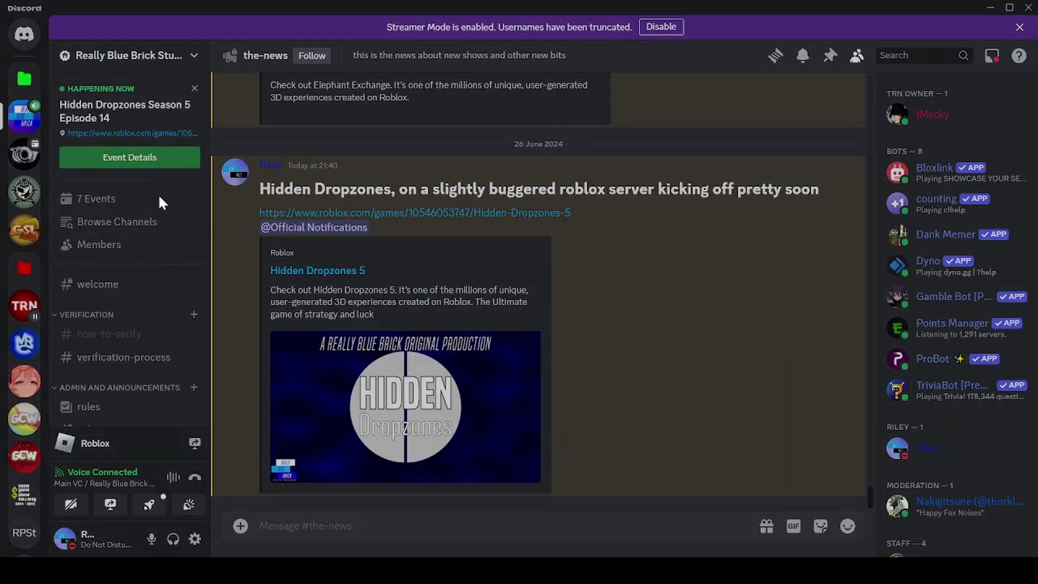
Create a new server event located in the Main VC voice channel and proceed to its details
left_click(161, 201)
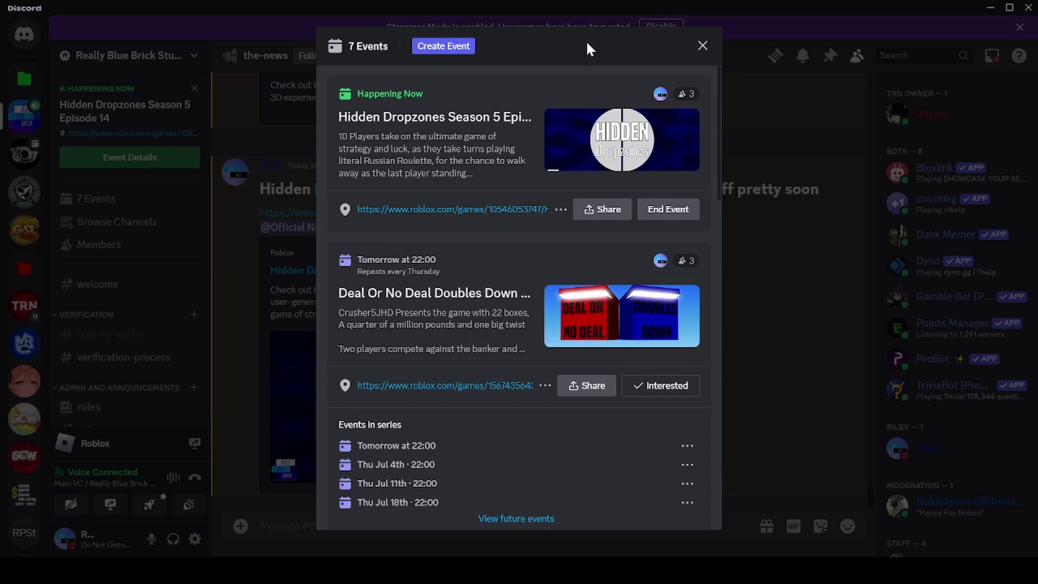
left_click(447, 47)
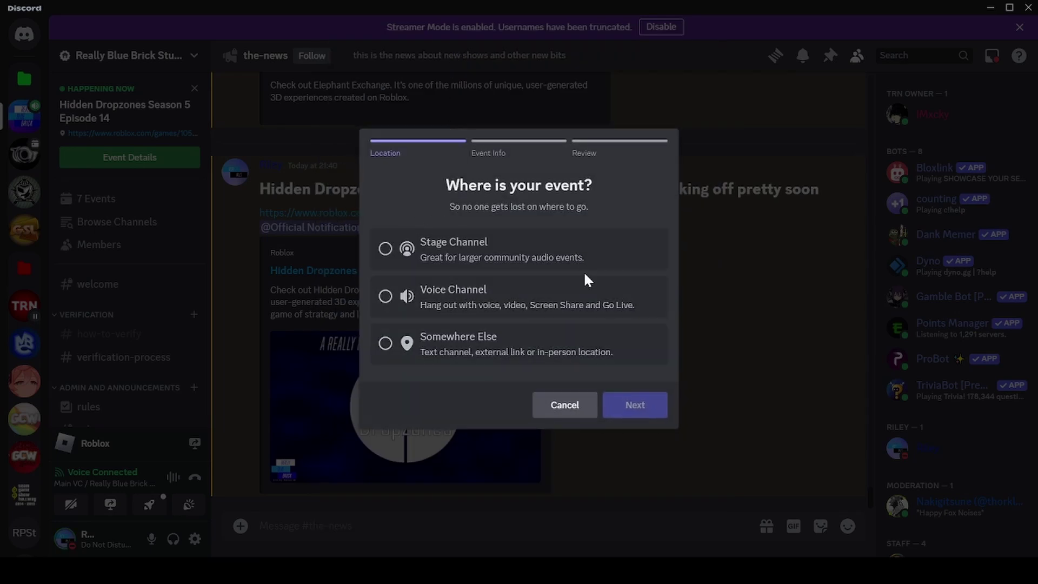
left_click(560, 303)
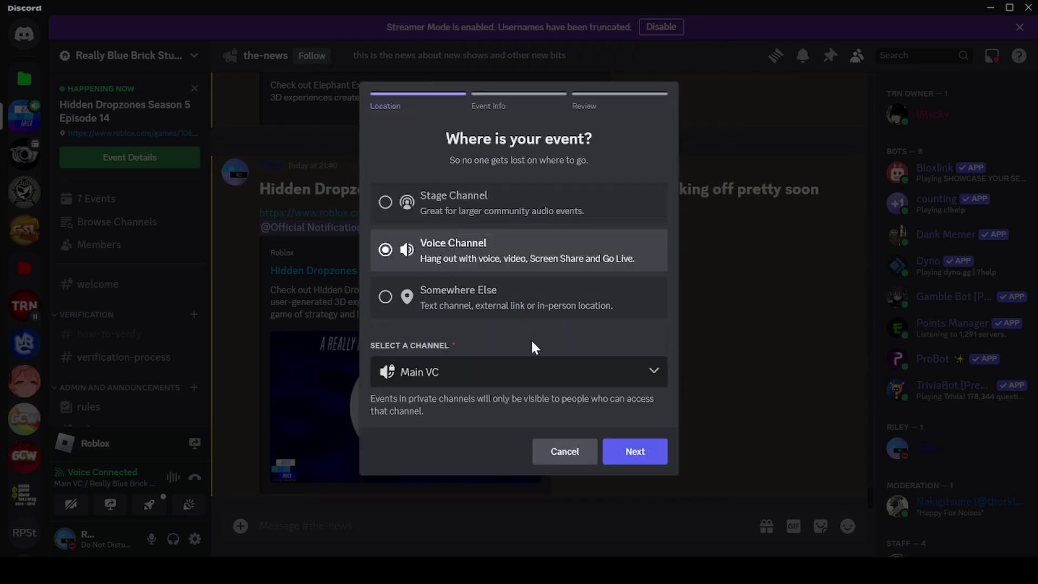
left_click(664, 453)
Set the event topic to the host's first name followed by "Records a RGSC Podcast thingy"
type("Ri")
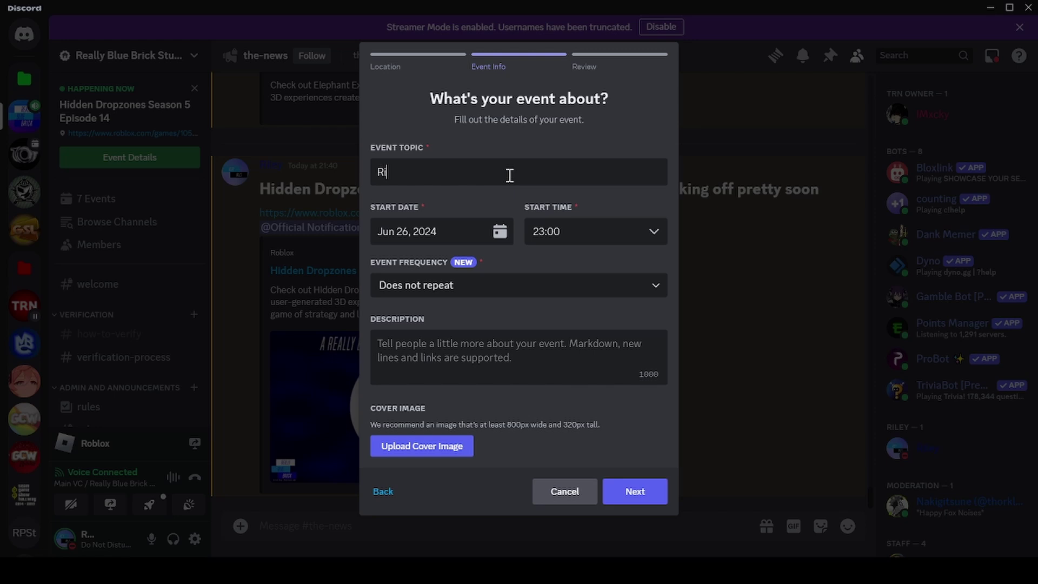
type("ley Records a RGSC P")
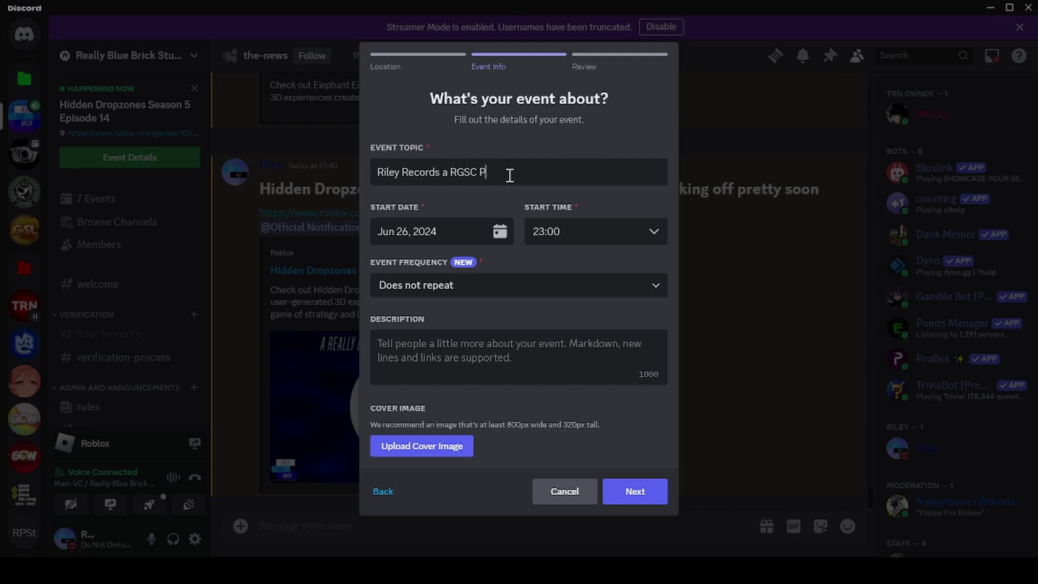
type("odcast thingy")
Begin the event description with "A pilot or proof of concept of sorts"
type("A pilot")
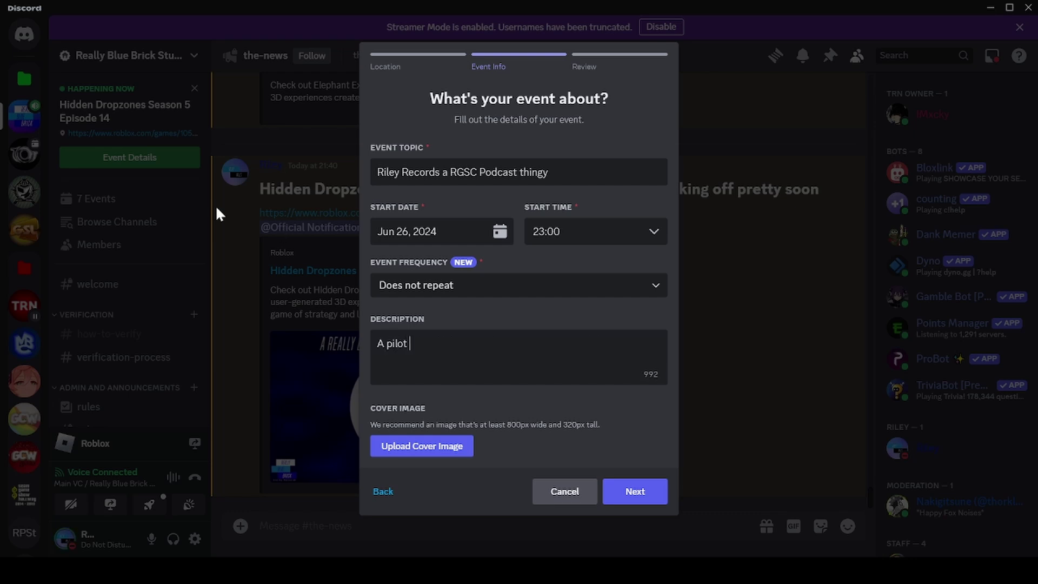
type(" or proof of concept ")
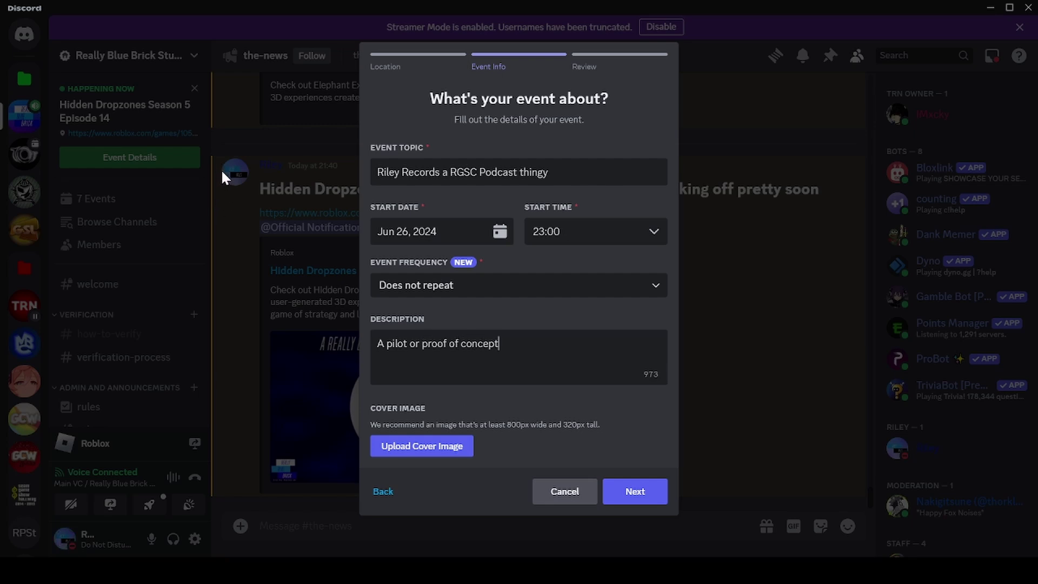
type("of sorts ab")
type("out")
key("BackSpace")
key("BackSpace")
key("BackSpace")
key("BackSpace")
key("BackSpace")
key("BackSpace")
key("BackSpace")
Continue the event description with "for a spirtual successor"
type("for an ide")
type("a")
key("BackSpace")
key("BackSpace")
key("BackSpace")
key("BackSpace")
type("spirtu")
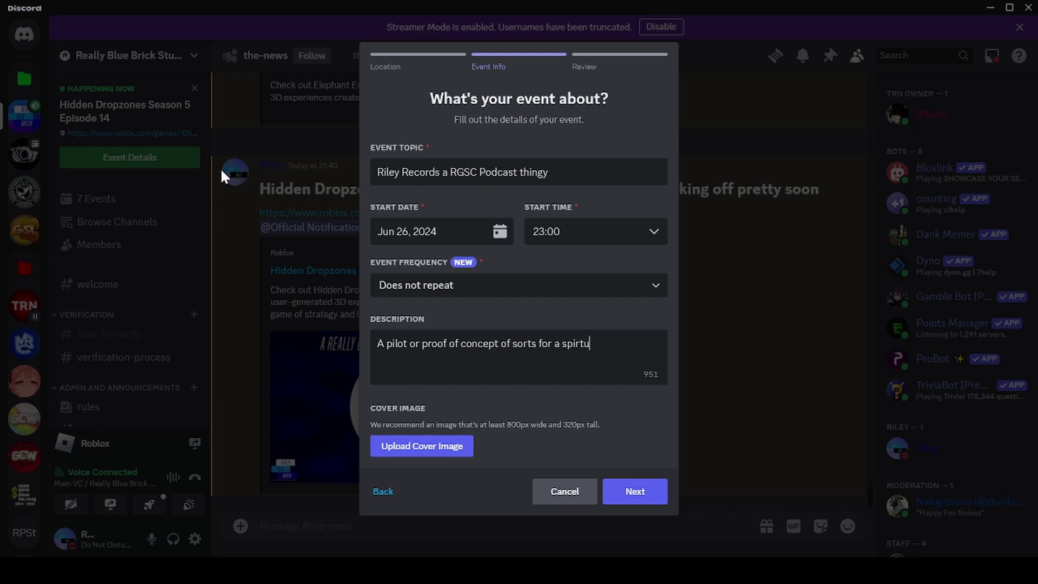
type("al successor")
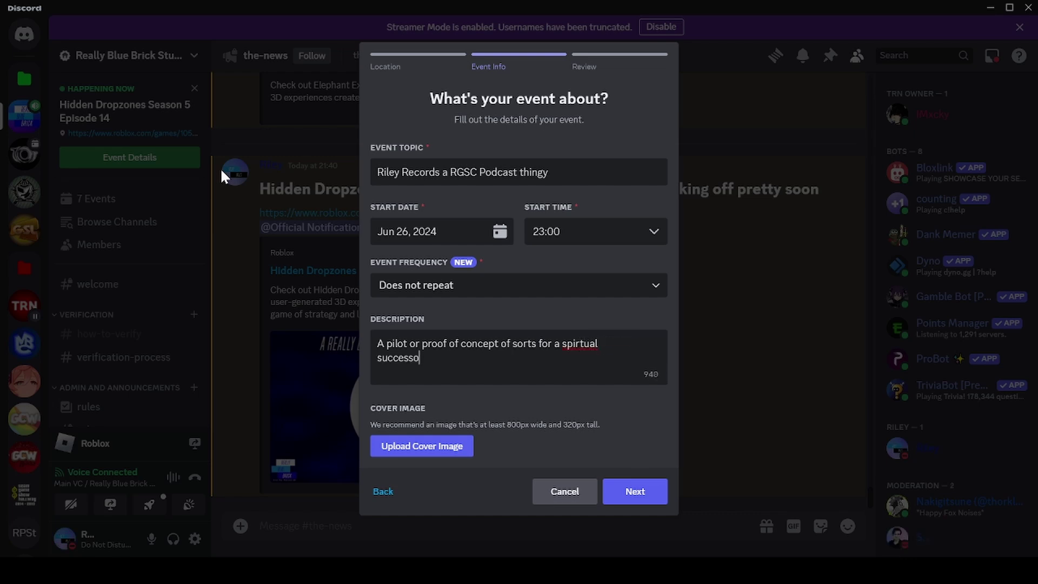
Correct the misspelled word before "successor" in the description to "spiritual"
right_click(609, 350)
right_click(547, 340)
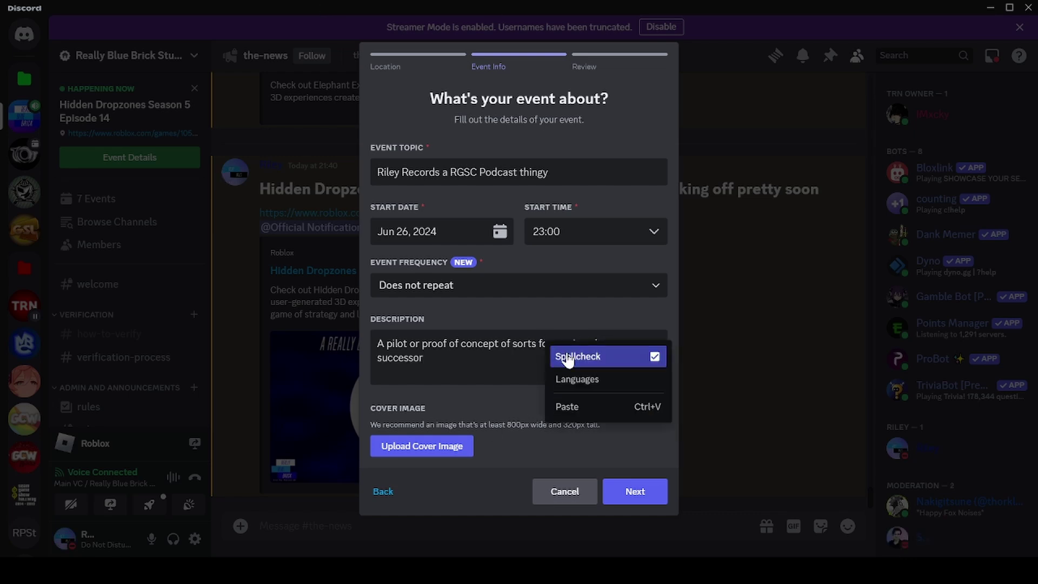
left_click(532, 363)
right_click(533, 363)
left_click(553, 345)
right_click(569, 349)
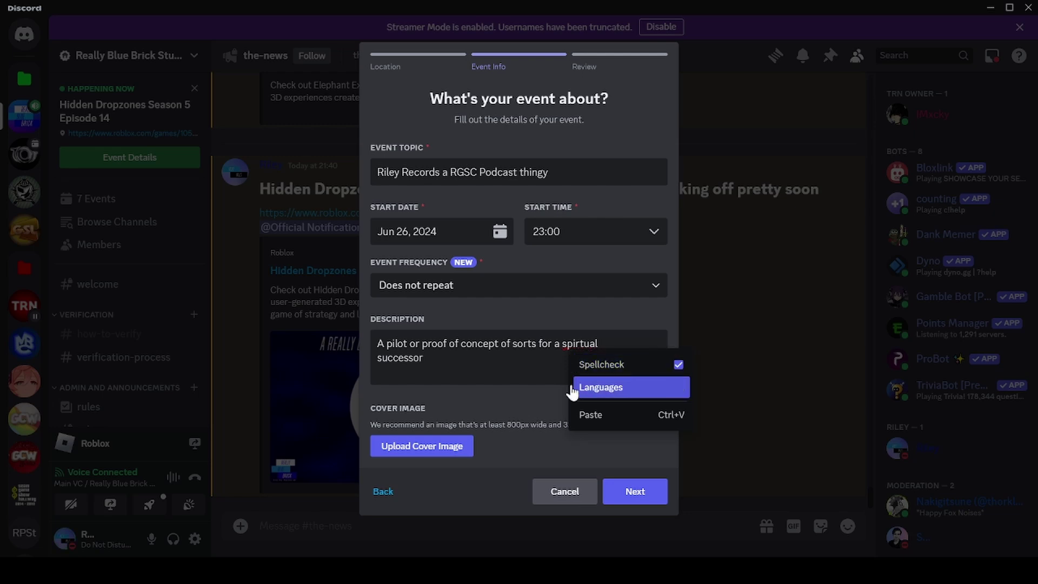
left_click(570, 362)
left_click(584, 346)
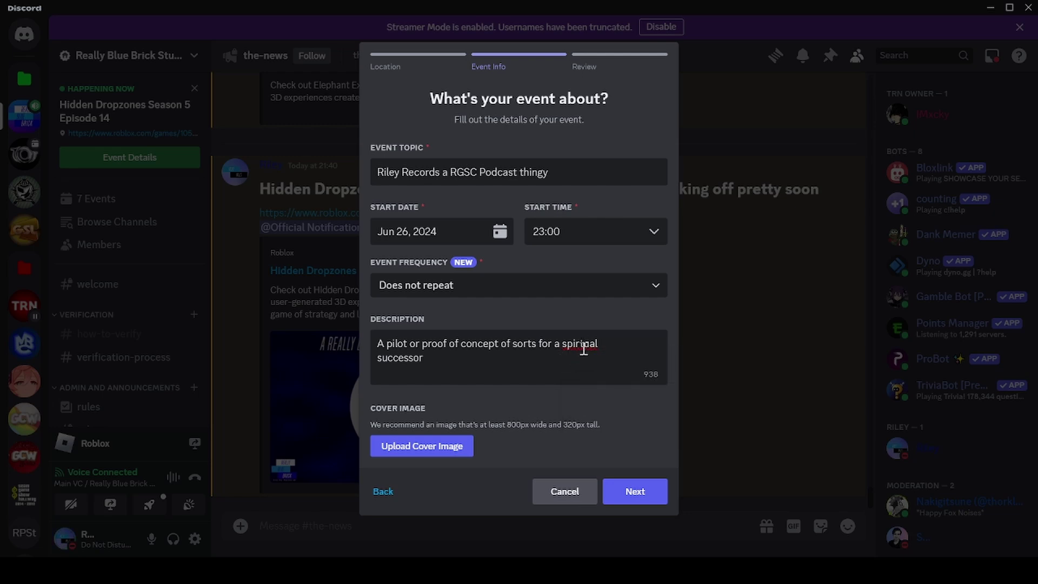
type("i")
Continue the description with "to the old deep dives and news videos, especially considering the last 7 day's in the community"
left_click(534, 355)
type("to the old deep div")
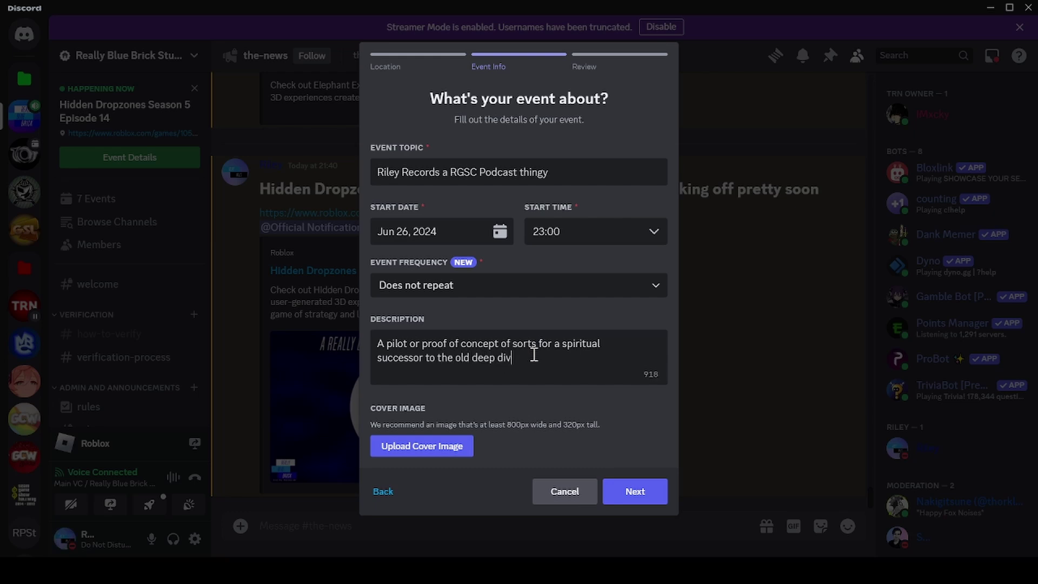
type("es and new")
key("BackSpace")
type("s videos, especia")
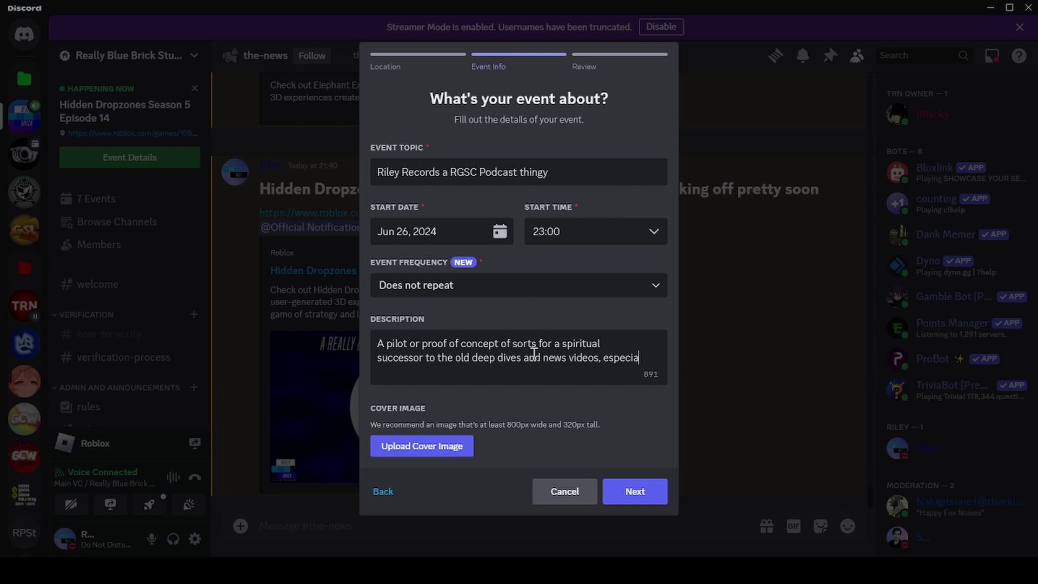
type("lly considering")
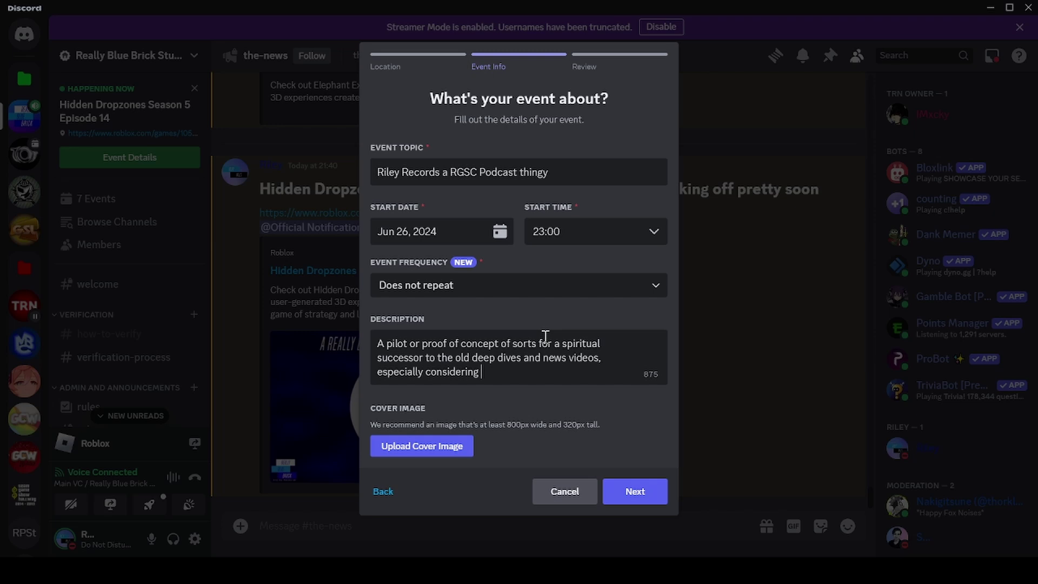
type("the last 7 day's in the community")
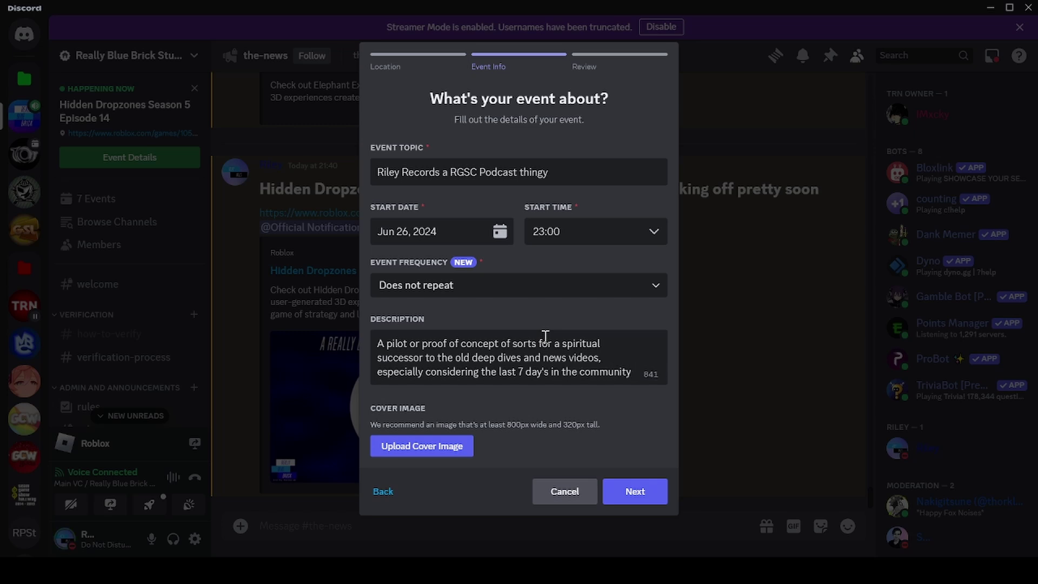
Reword the end of the description's first paragraph to "in this community in general"
key("BackSpace")
key("BackSpace")
key("BackSpace")
key("BackSpace")
key("BackSpace")
key("BackSpace")
key("BackSpace")
key("BackSpace")
key("BackSpace")
key("BackSpace")
key("BackSpace")
key("BackSpace")
type("is commuit")
key("BackSpace")
key("BackSpace")
type("nity")
key("BackSpace")
key("BackSpace")
key("BackSpace")
key("BackSpace")
type("nity")
key("Return")
type("in general")
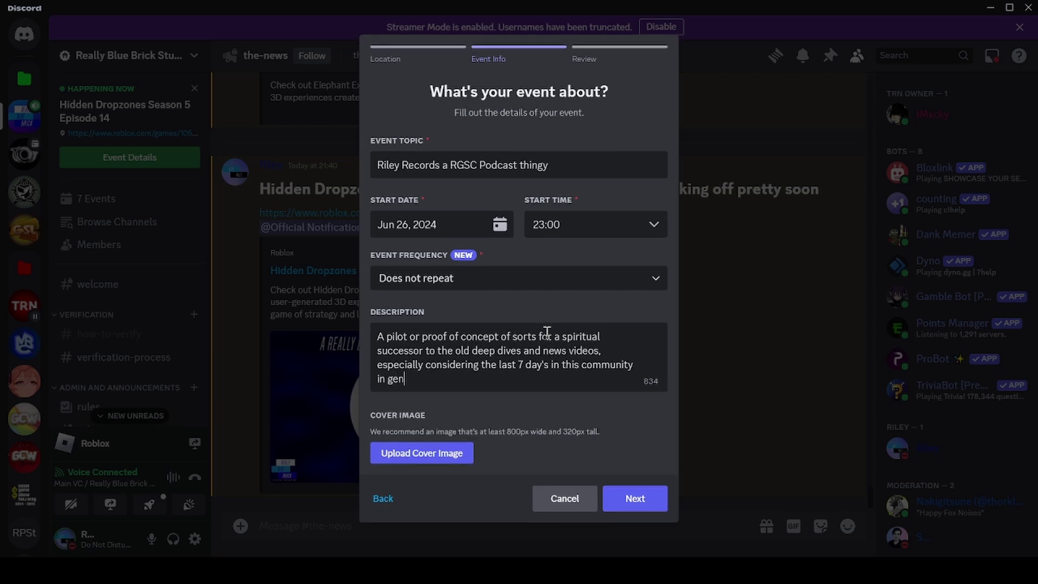
Leave a blank line in the description and add the heading "Expected Topic's" with a dash list item below
key("Return")
key("Return")
type("Exp")
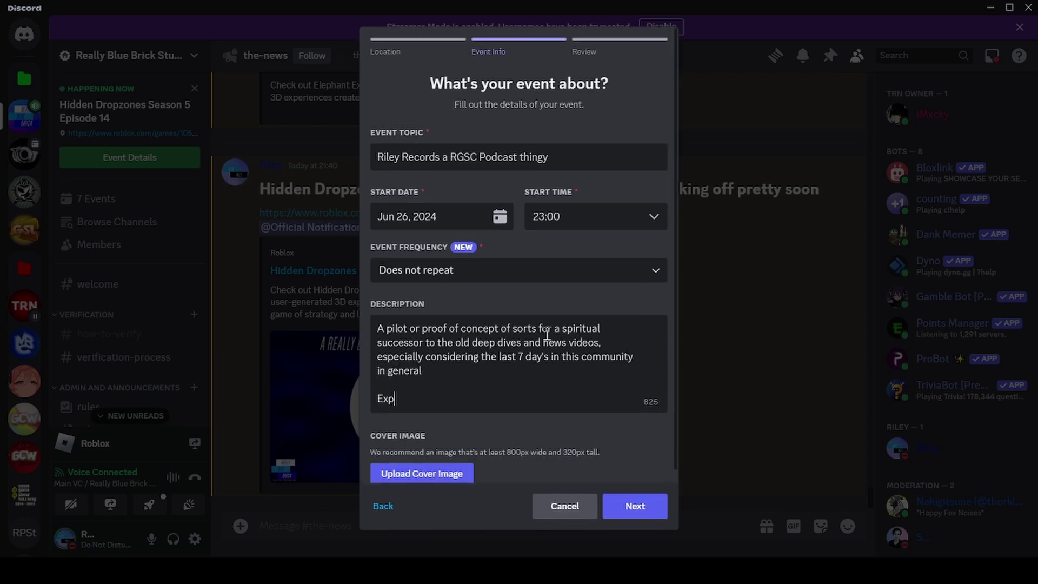
type("ected Topic's")
key("Return")
type("- ")
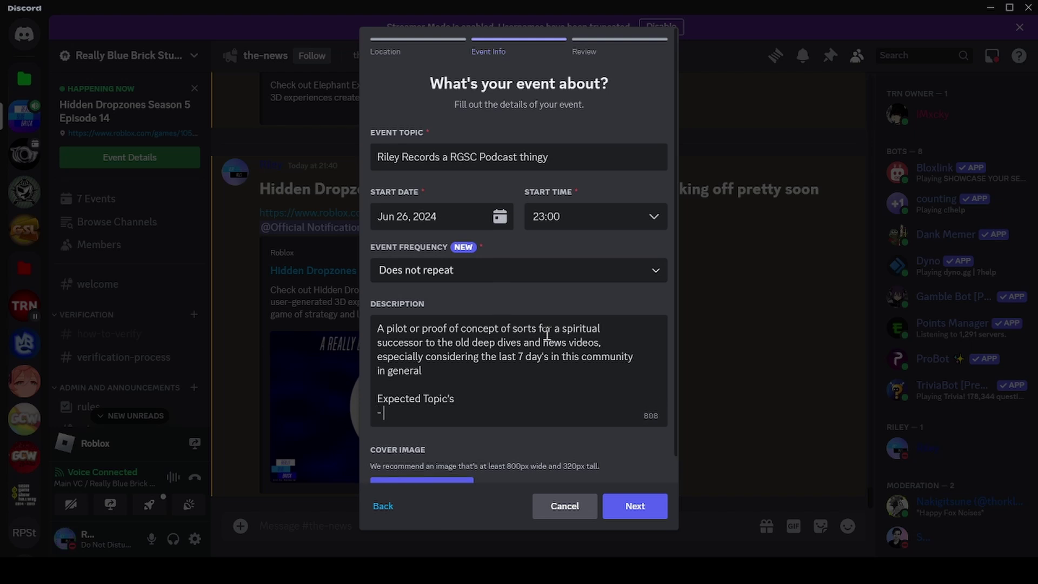
Extend the heading to "Expected Topic's for this podcast of sorts recording" and start a dash list item beneath it
type("The")
key("BackSpace")
key("BackSpace")
key("BackSpace")
key("BackSpace")
key("BackSpace")
key("BackSpace")
key("BackSpace")
type("for this p")
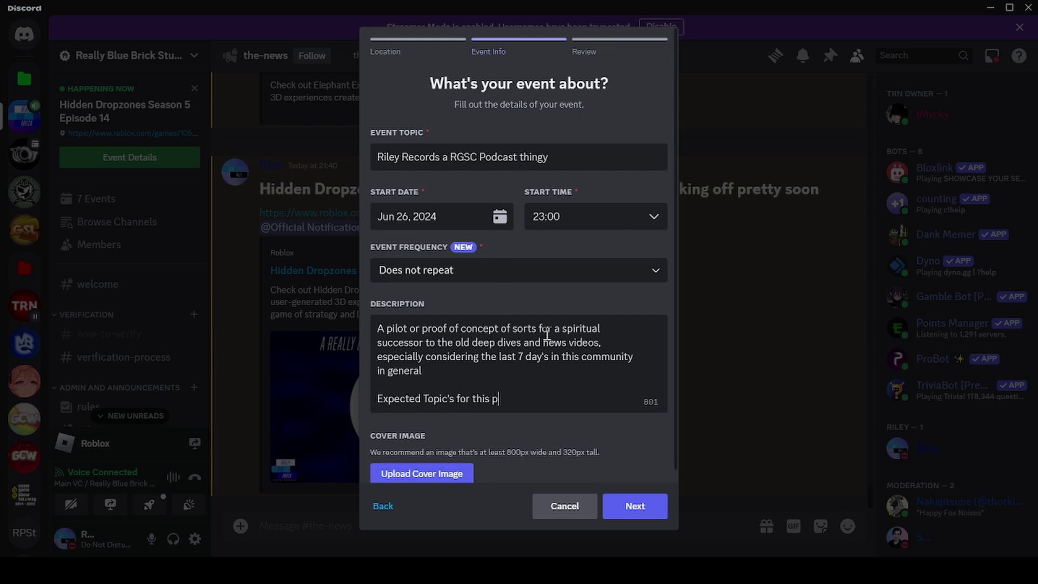
type("odcast of sorts recording")
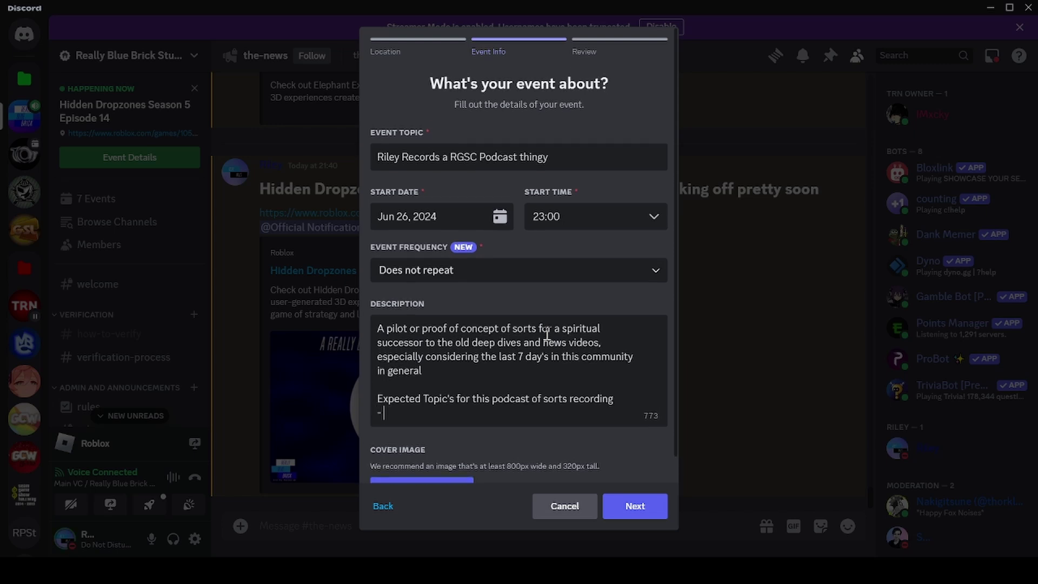
Write "The Fall of aperion" as the first expected topic in the description and start a second dash list item
type("The Rise and Fa")
key("BackSpace")
key("BackSpace")
key("ctrl+BackSpace")
key("ctrl+BackSpace")
type("Fall of aperio")
key("BackSpace")
key("BackSpace")
type("ion")
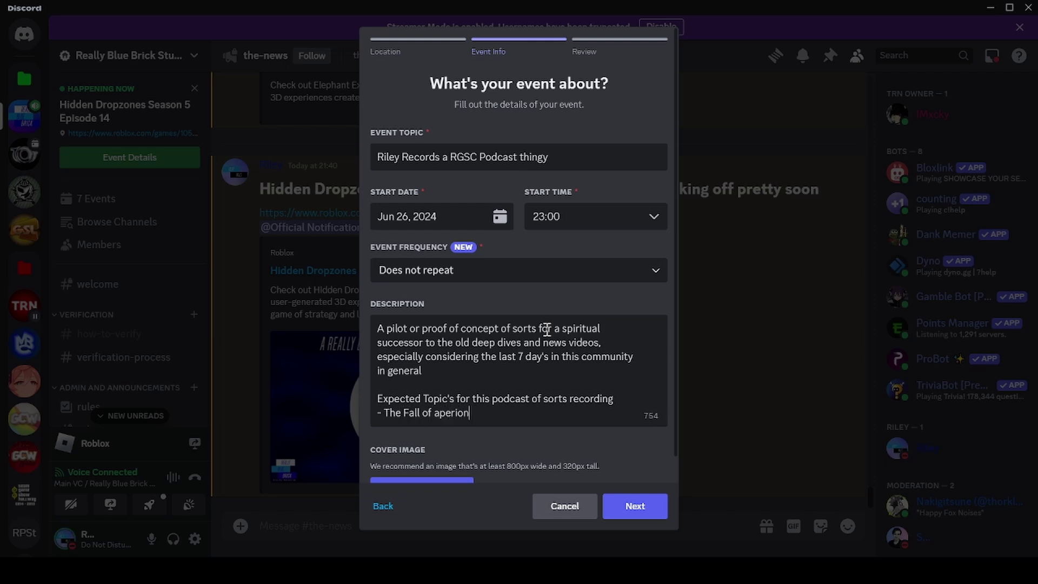
key("Return")
type("- ")
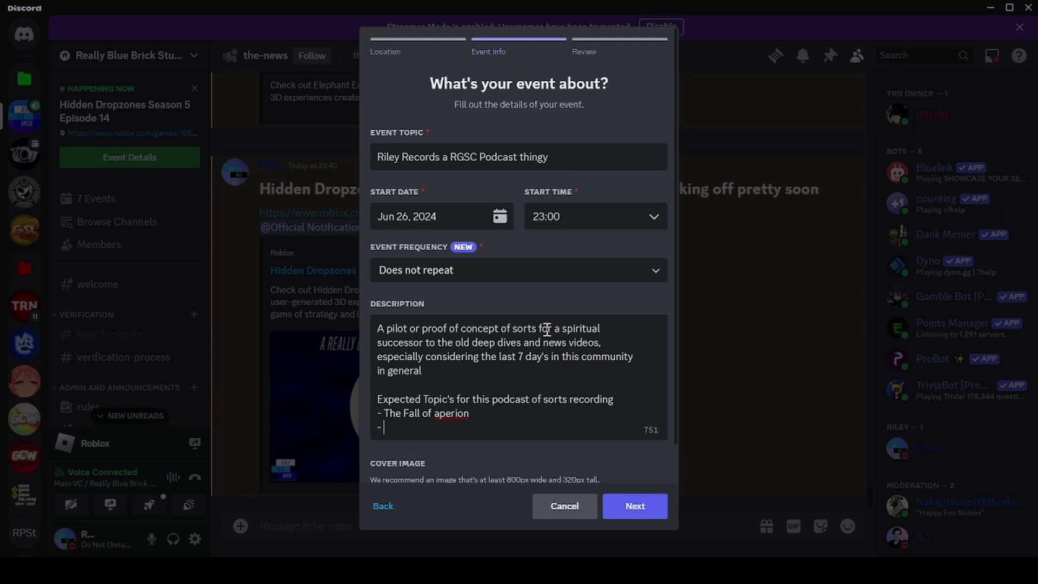
Fill the second expected topic with the person's first name in possessive form followed by "old YT returing"
type("Chris'")
key("BackSpace")
type("'s")
key("BackSpace")
type("YT ")
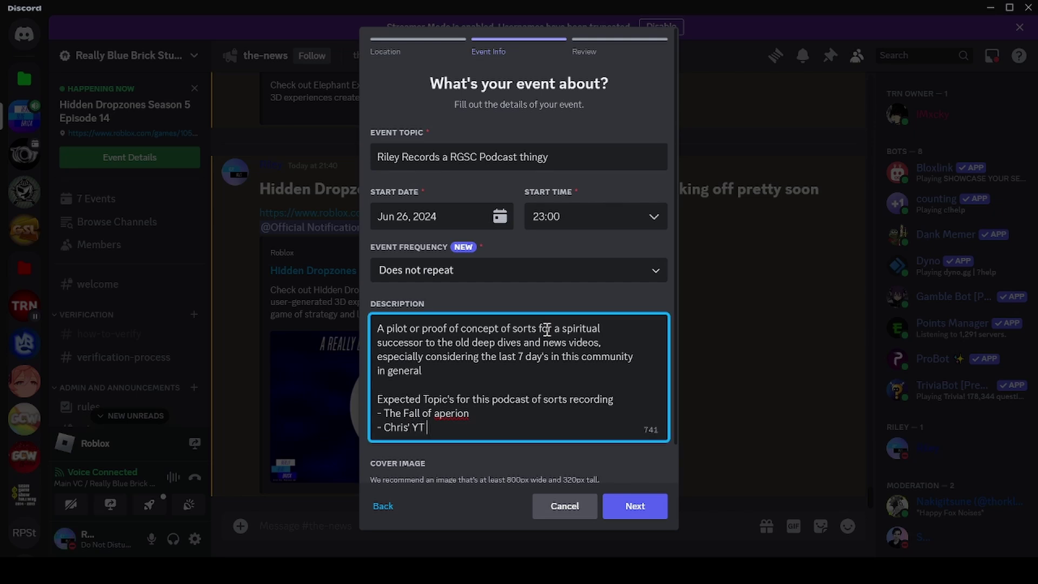
type("Channel")
key("ctrl+BackSpace")
key("ctrl+BackSpace")
type("old YT")
type("returing")
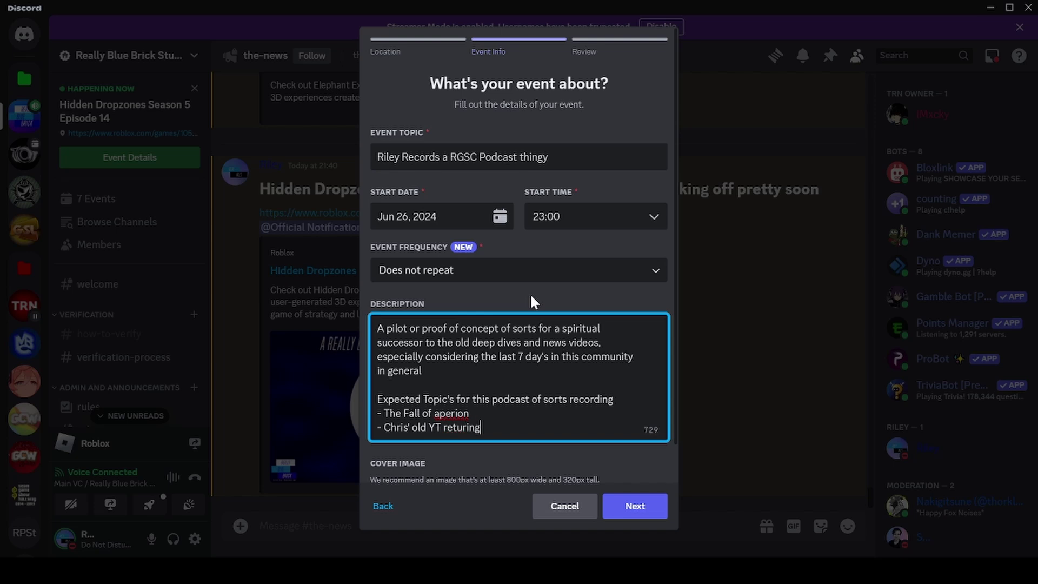
Finish the second expected topic with "online" and start a third dash list item
type(" to you")
key("BackSpace")
key("BackSpace")
key("BackSpace")
key("BackSpace")
key("BackSpace")
key("BackSpace")
type("online")
key("Return")
type("- ")
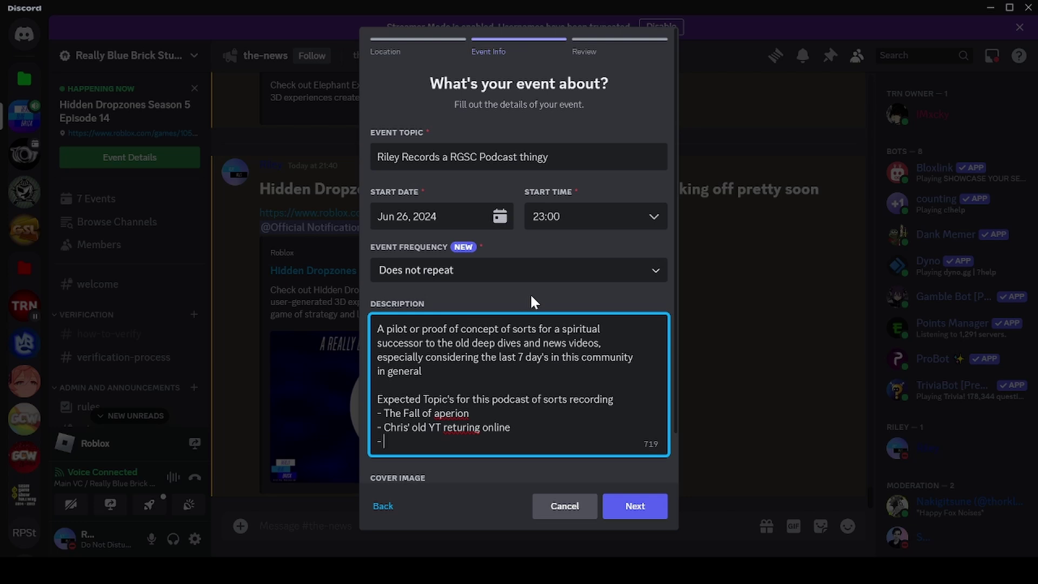
type("Q&A")
key("BackSpace")
key("BackSpace")
key("BackSpace")
type("a")
key("BackSpace")
type("A Change for quest")
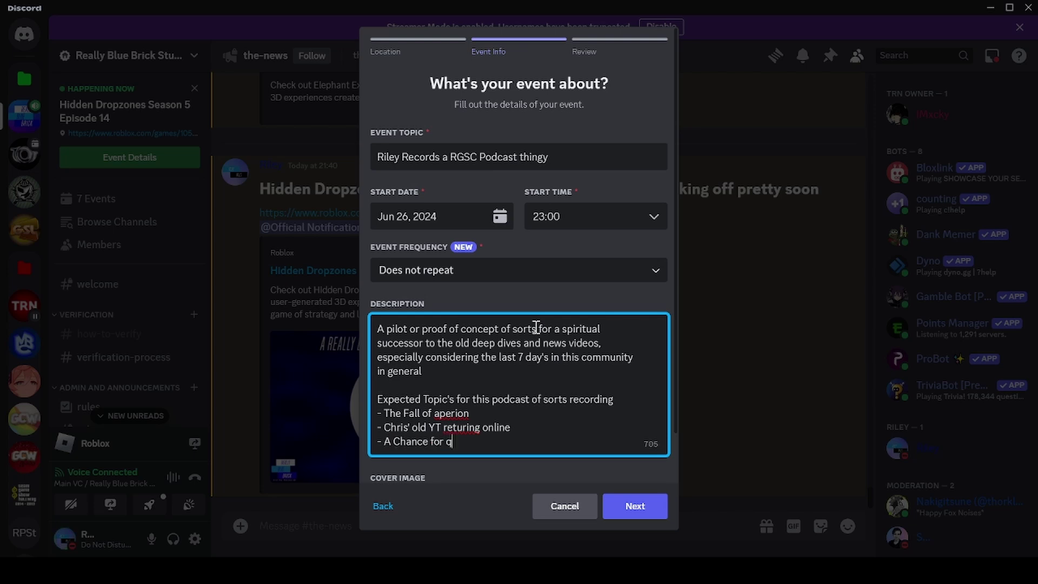
key("BackSpace")
key("BackSpace")
key("BackSpace")
key("BackSpace")
key("BackSpace")
type("your")
key("BackSpace")
key("BackSpace")
key("BackSpace")
key("BackSpace")
key("BackSpace")
key("BackSpace")
key("BackSpace")
key("BackSpace")
key("BackSpace")
key("BackSpace")
key("BackSpace")
key("BackSpace")
key("BackSpace")
key("BackSpace")
key("BackSpace")
key("BackSpace")
key("BackSpace")
key("BackSpace")
End the description with the line "and a Q&A on hot button issues inside the community"
type("and a Q&a")
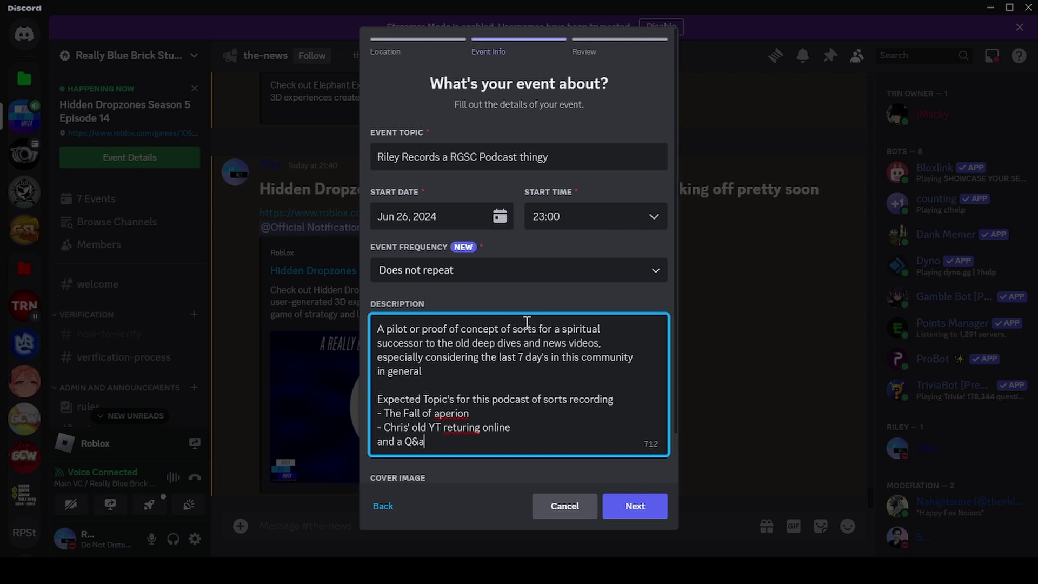
key("BackSpace")
type("A on hot")
type(" top")
key("BackSpace")
key("BackSpace")
key("BackSpace")
key("BackSpace")
key("BackSpace")
key("BackSpace")
key("BackSpace")
type("hot button issues in")
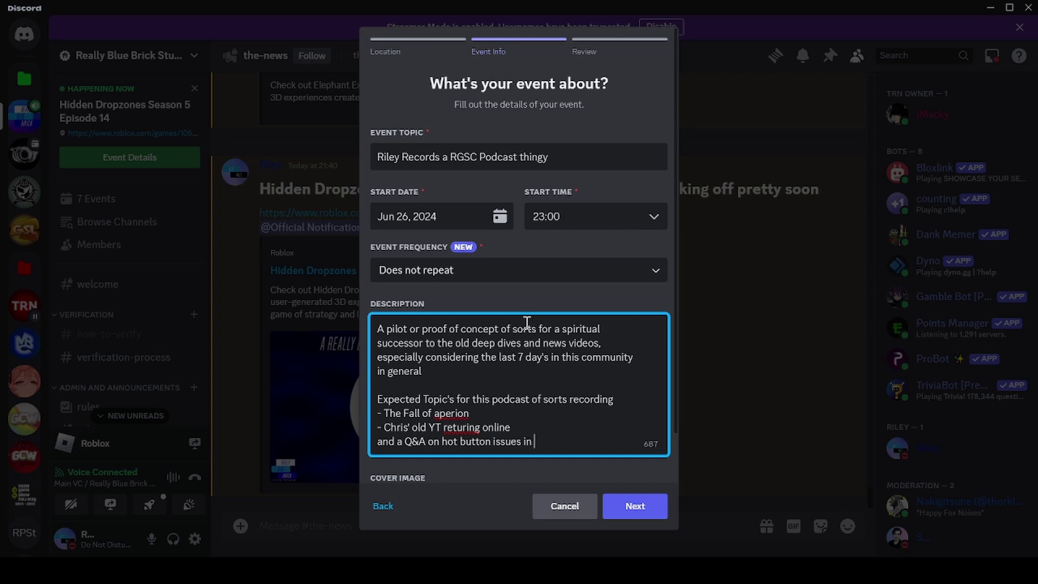
type("side the community")
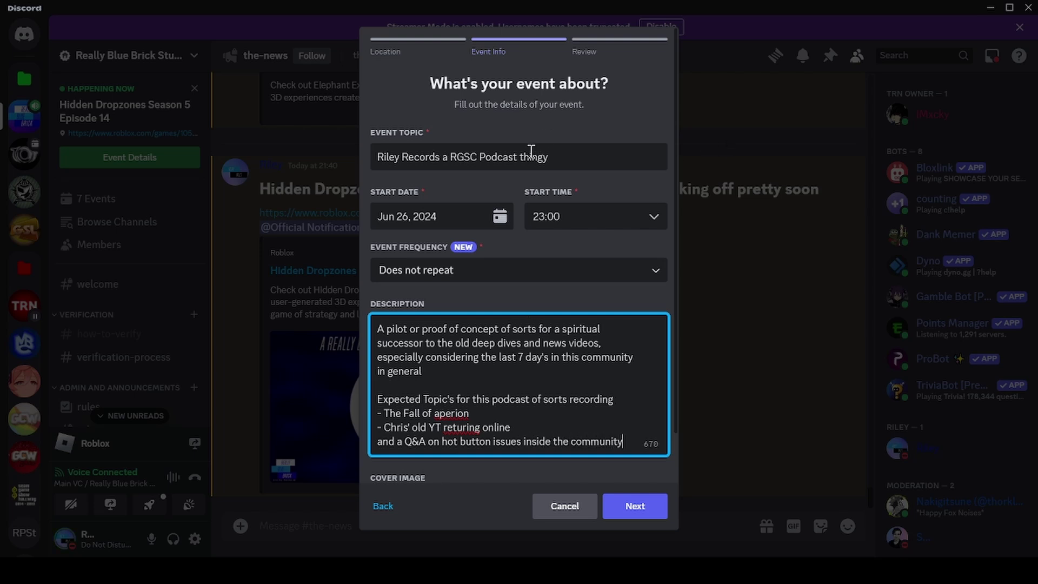
Set the event's start date to Jun 27, 2024 and its start time to 20:00
left_click(497, 226)
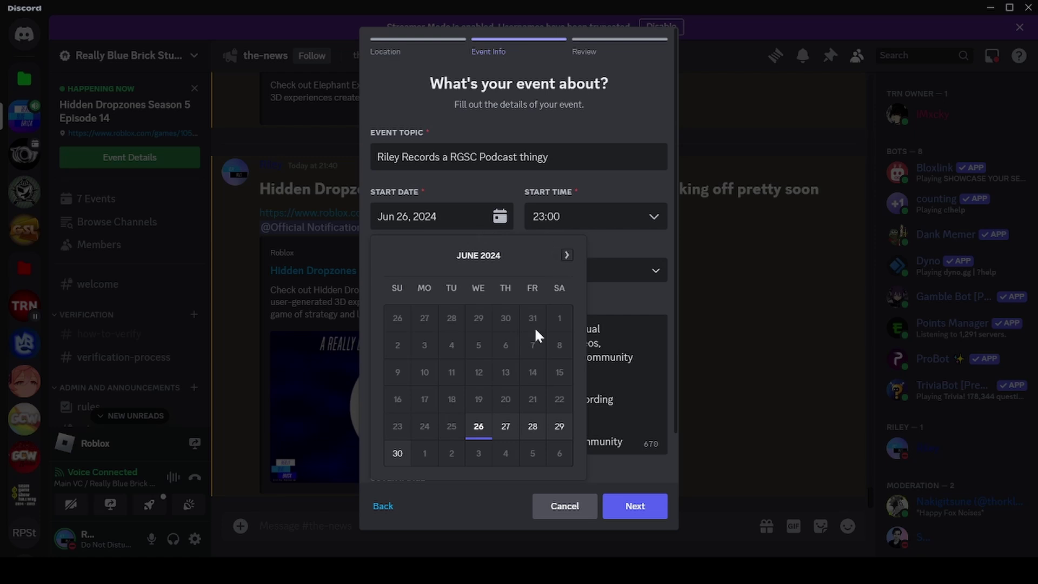
left_click(505, 426)
left_click(584, 216)
scroll(570, 289, "up", 3)
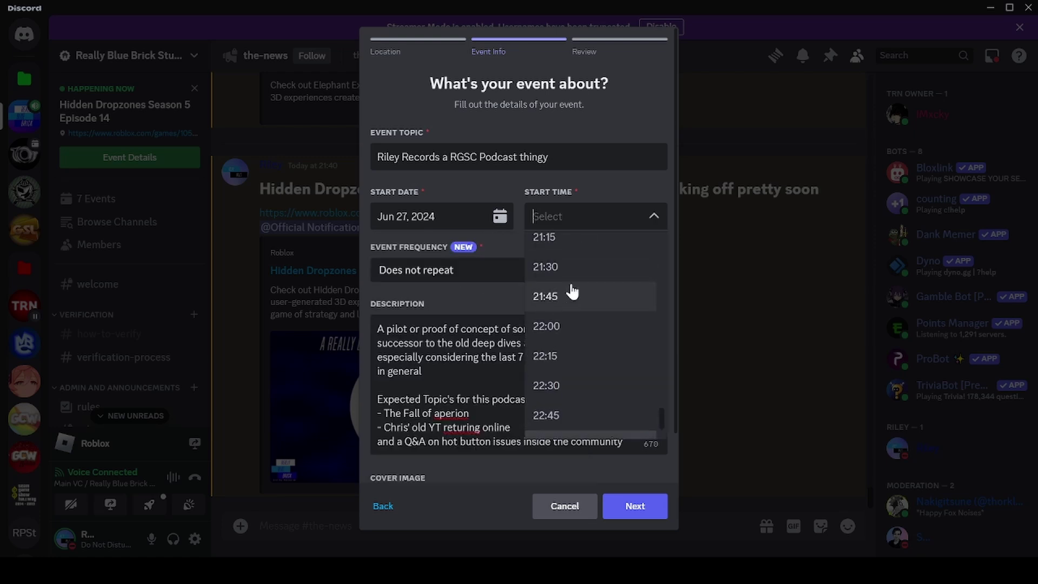
scroll(603, 286, "up", 3)
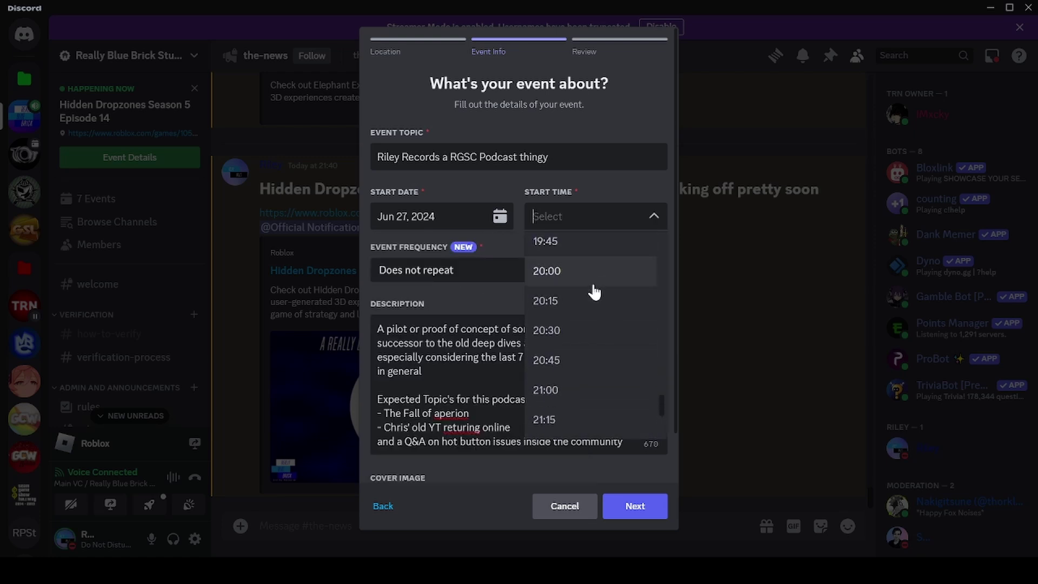
left_click(592, 281)
Create the podcast event, copy its event link and close the events list
left_click(648, 508)
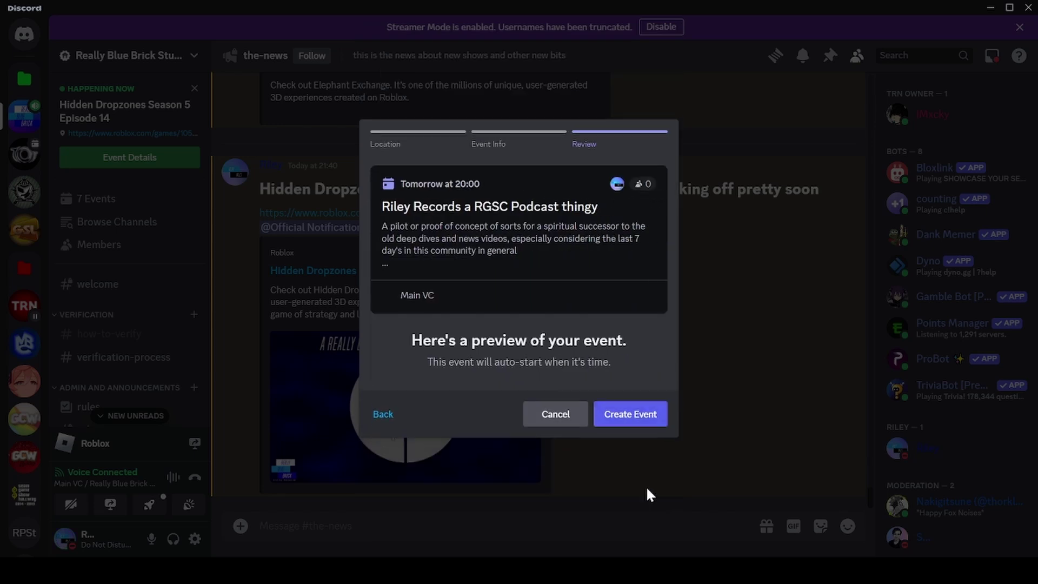
left_click(622, 419)
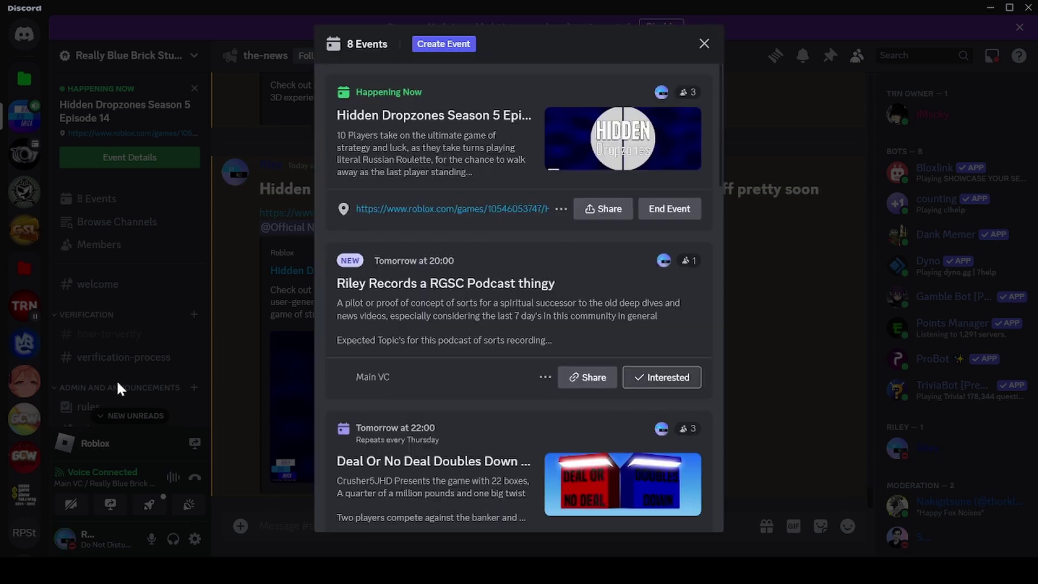
left_click(545, 375)
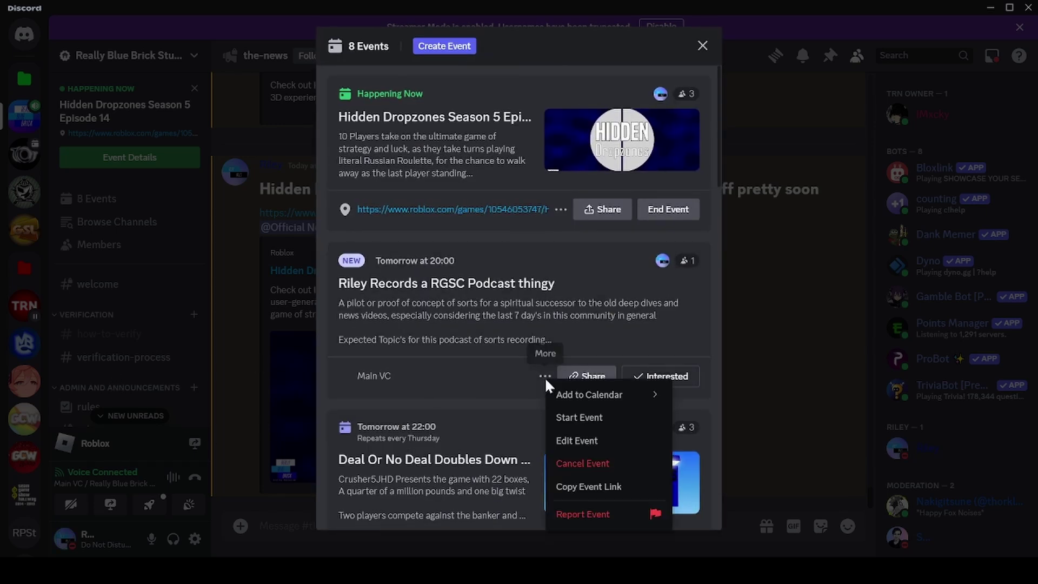
left_click(600, 483)
left_click(816, 329)
Post the copied event link in the-news channel and publish the message to the channel's followers
right_click(427, 523)
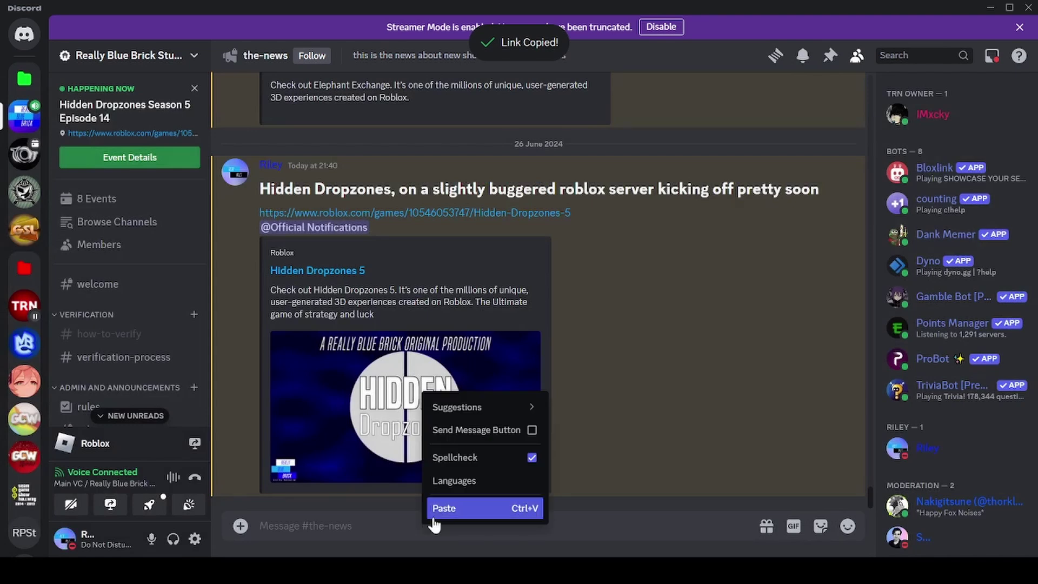
left_click(450, 507)
key("Return")
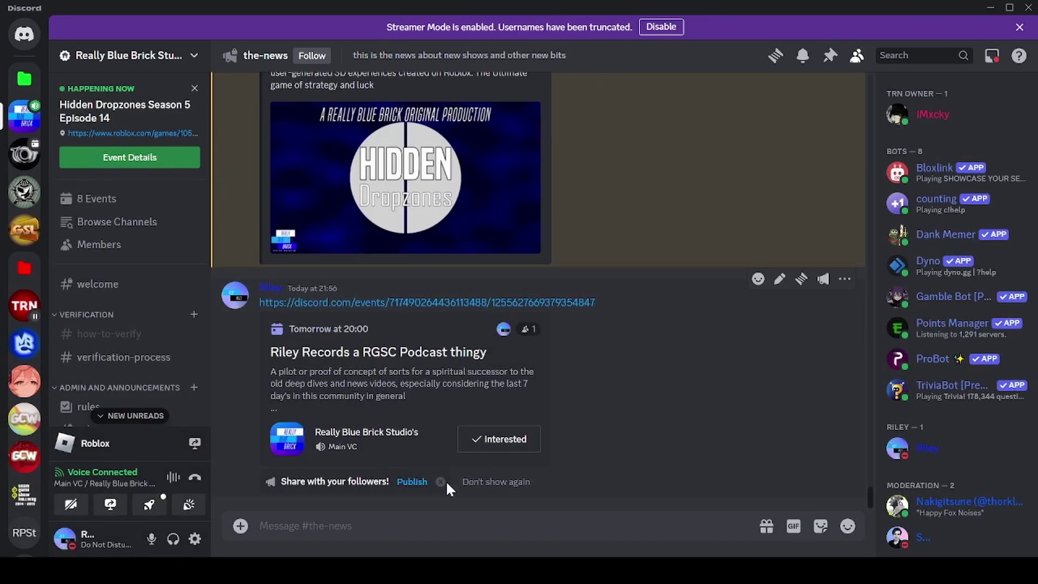
left_click(412, 482)
left_click(627, 336)
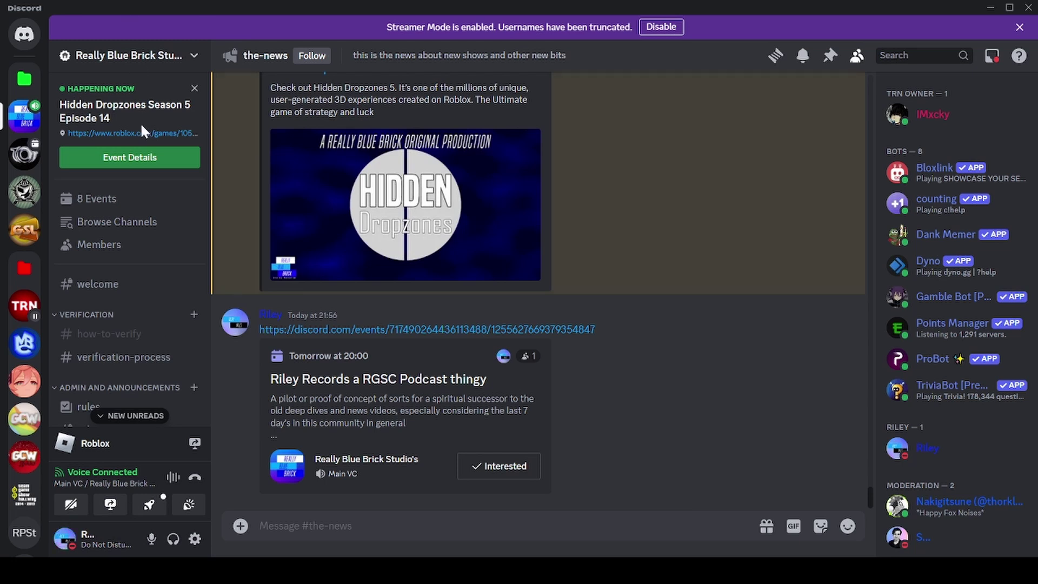
Open the general channel and bring its newest messages into view, including the published podcast event
scroll(103, 227, "down", 10)
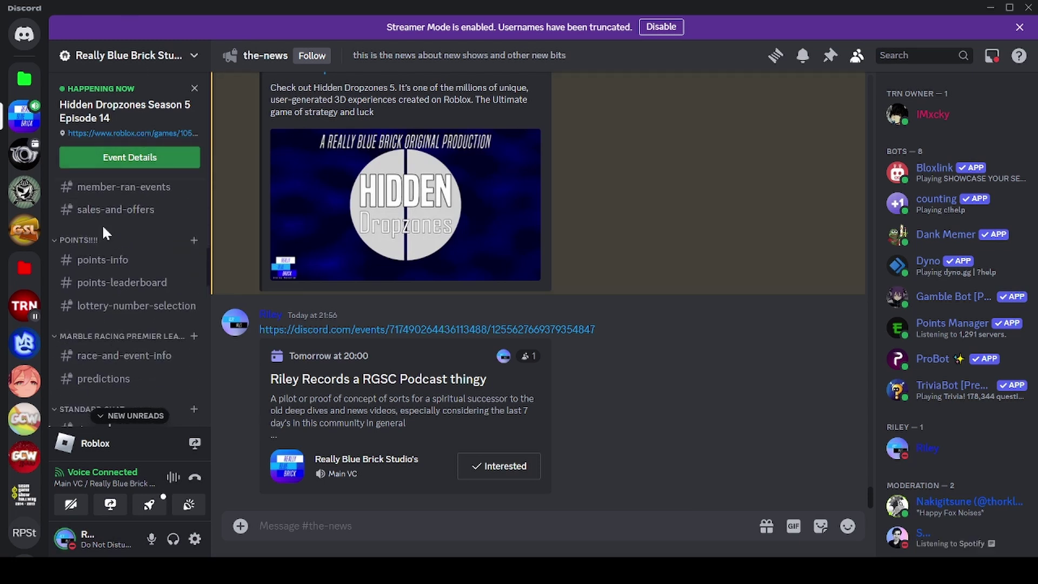
scroll(104, 231, "down", 3)
left_click(111, 373)
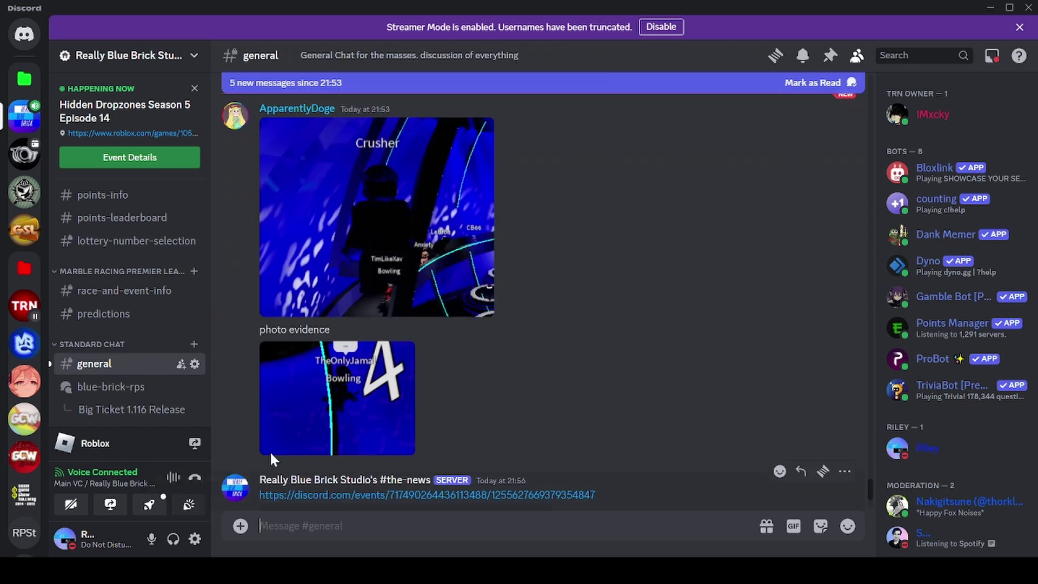
scroll(430, 394, "down", 4)
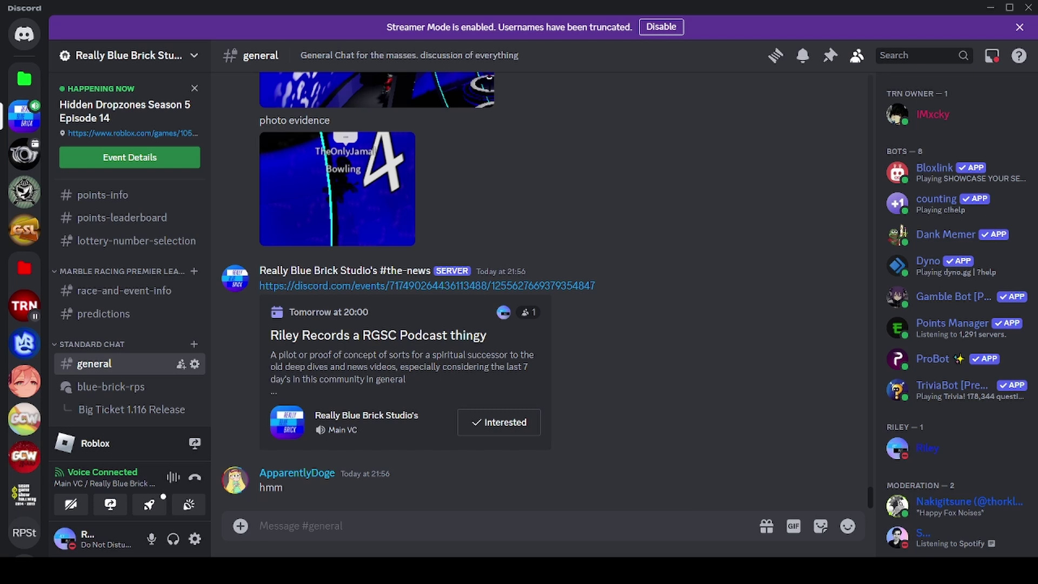
scroll(25, 270, "down", 2)
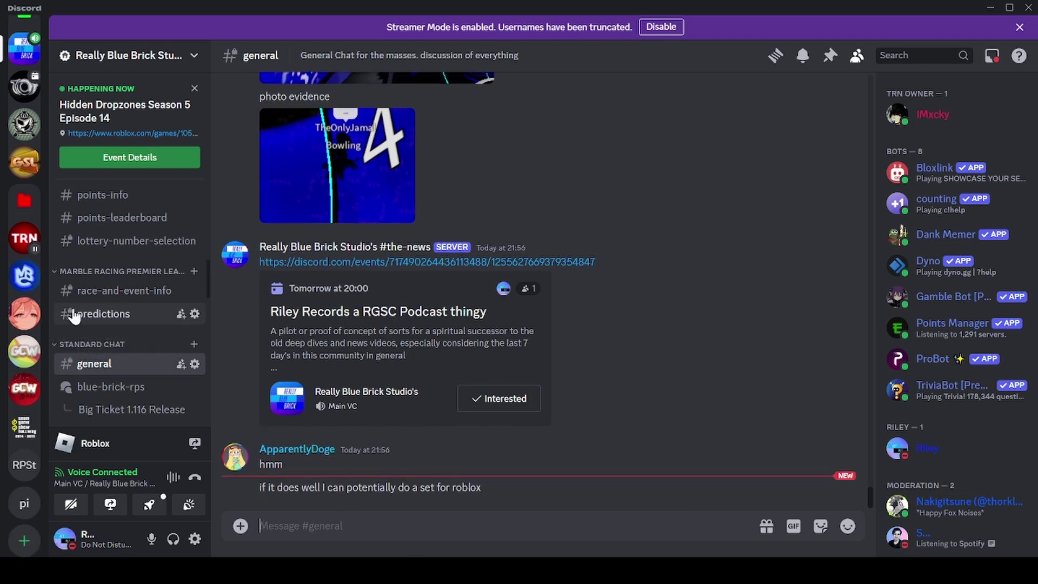
Begin a message in the general channel with a mention of the first member listed in Main VC
scroll(74, 313, "down", 5)
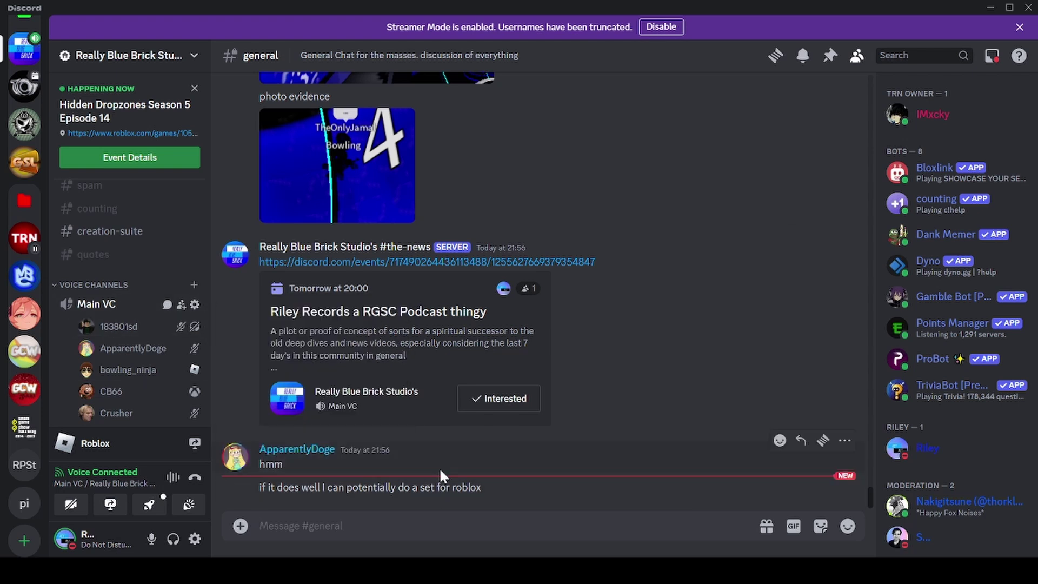
type("@s")
key("BackSpace")
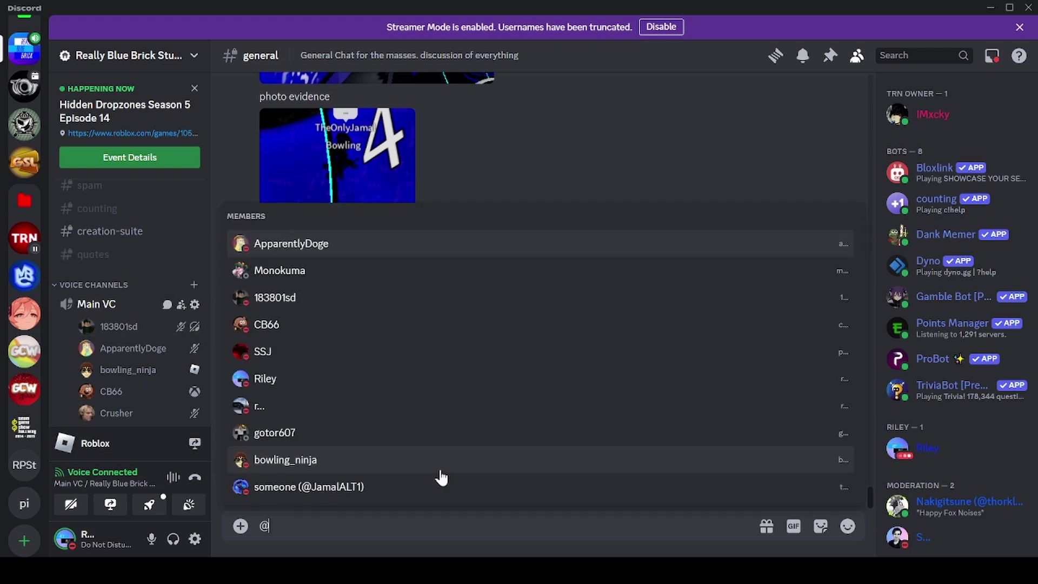
type("18")
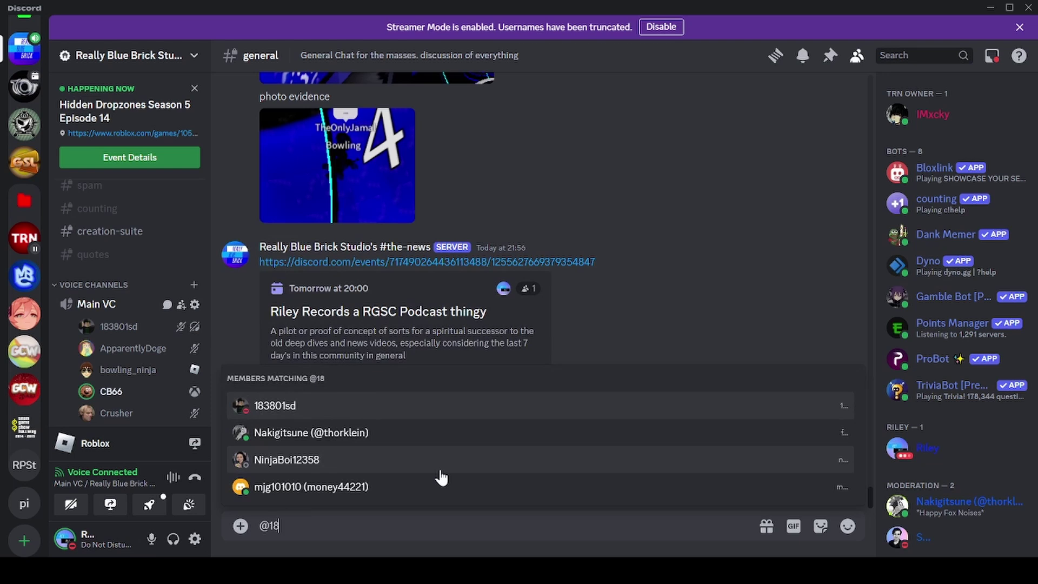
left_click(556, 527)
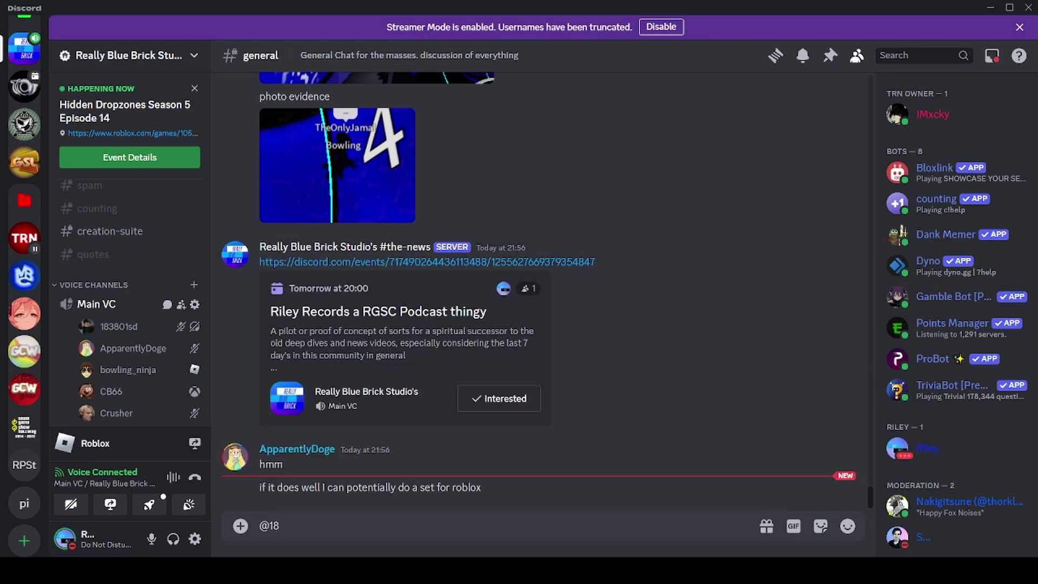